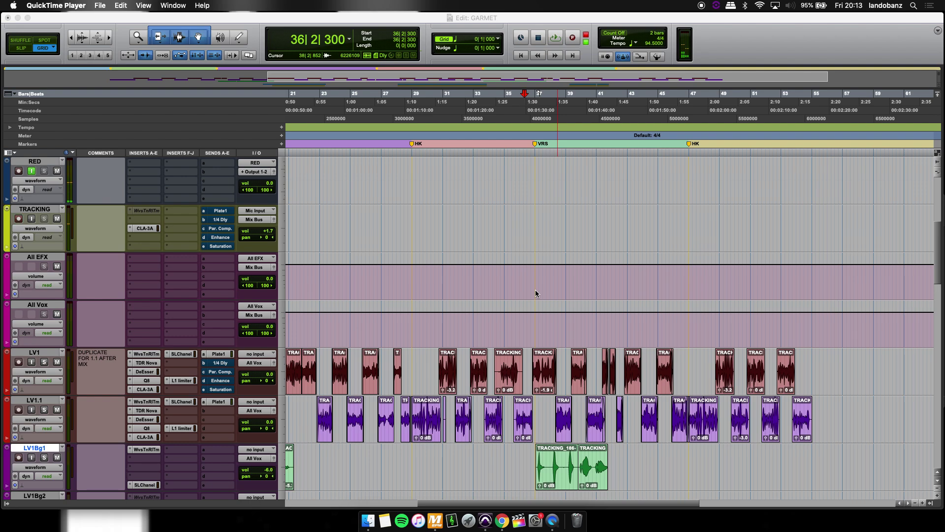
# Inspect the SSLChannel and DeEsser inserts on the LV1 track and select its clip starting at 34|3|000.
pyautogui.click(147, 381)
pyautogui.click(147, 381)
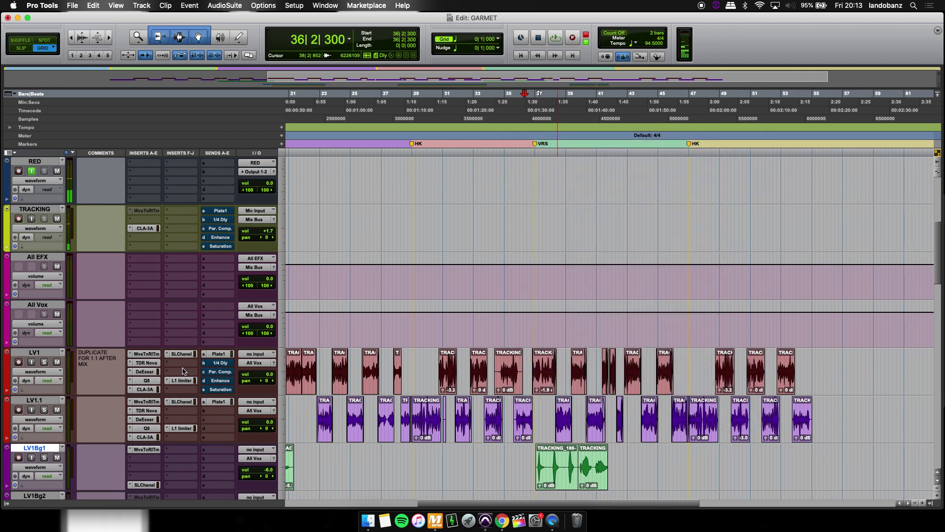
pyautogui.click(181, 381)
pyautogui.click(181, 355)
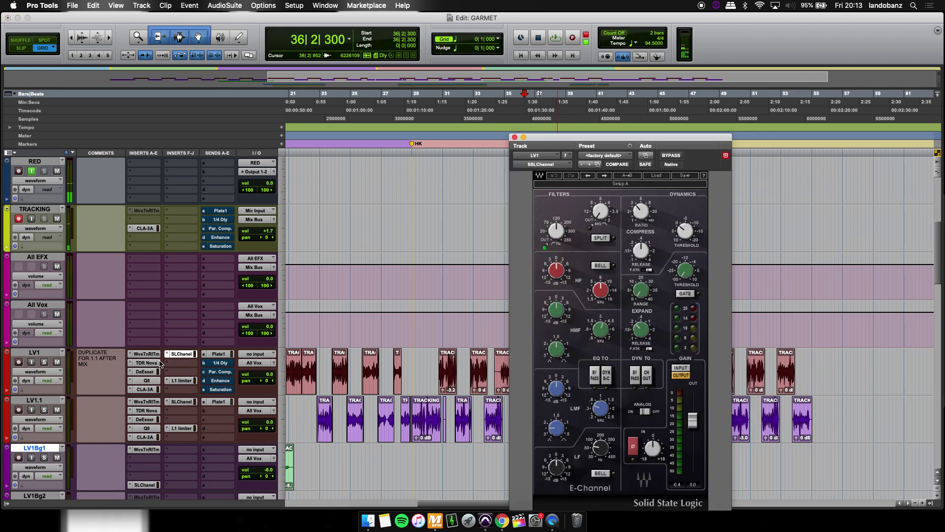
pyautogui.click(515, 137)
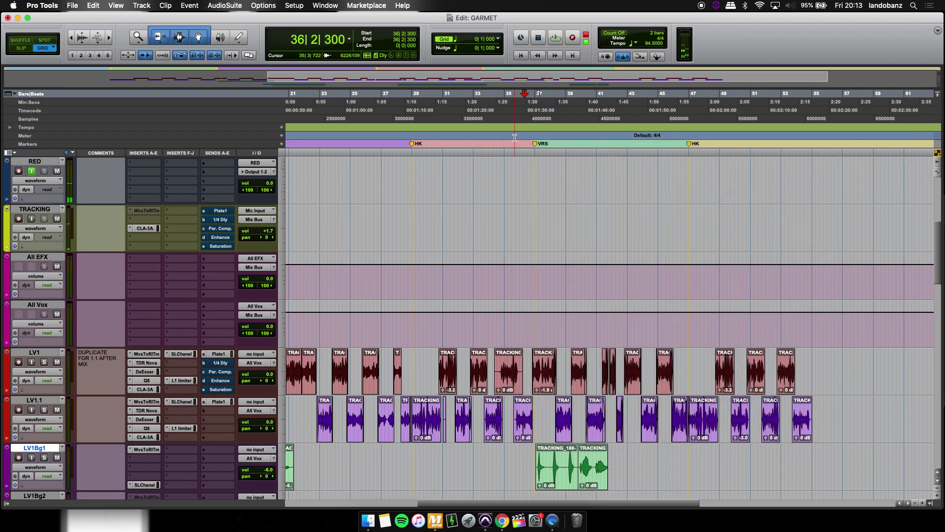
pyautogui.doubleClick(497, 374)
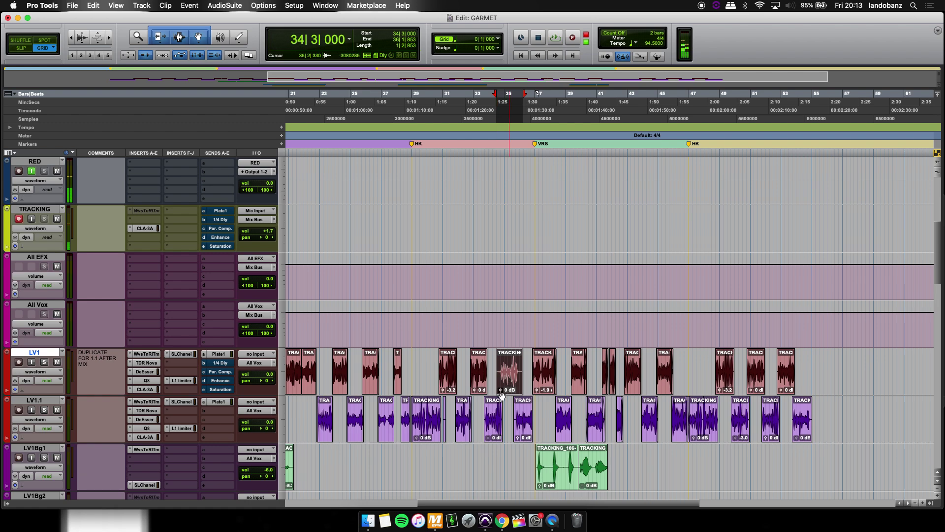
pyautogui.click(151, 373)
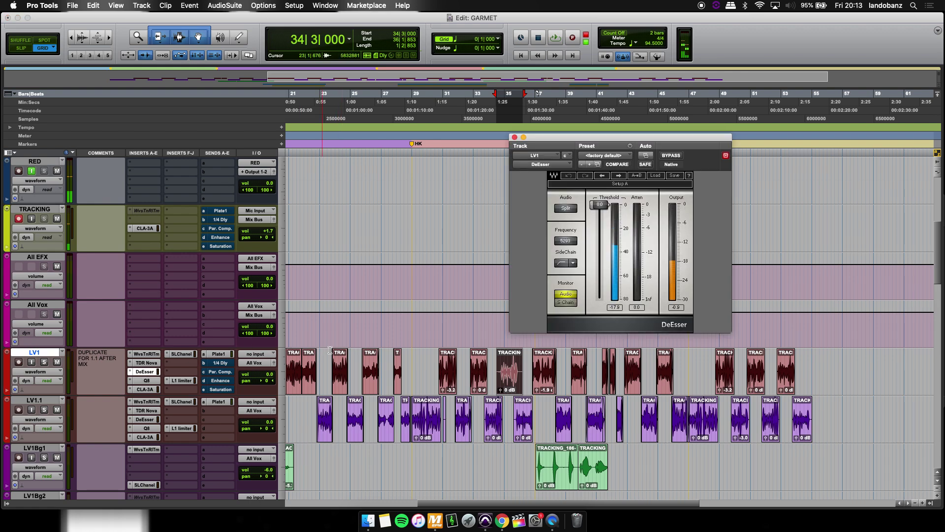
pyautogui.click(515, 137)
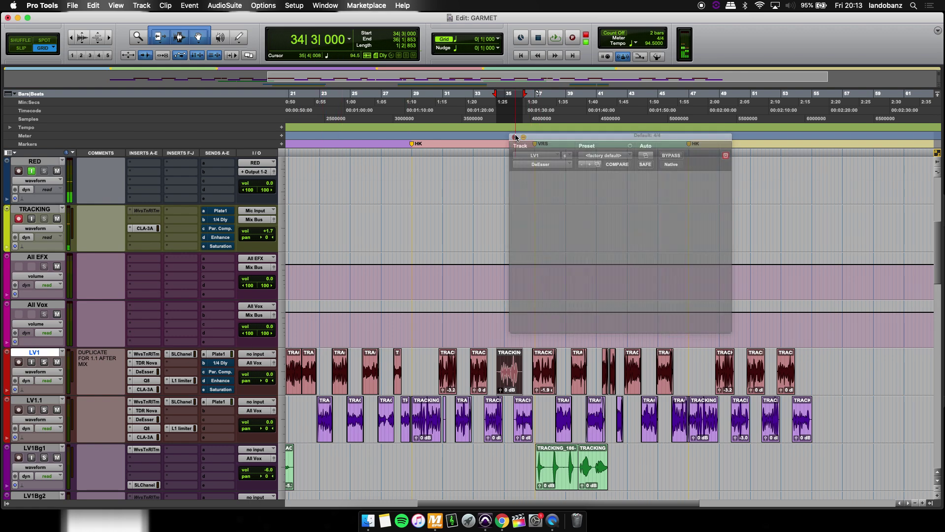
pyautogui.scroll(5, 501, 315)
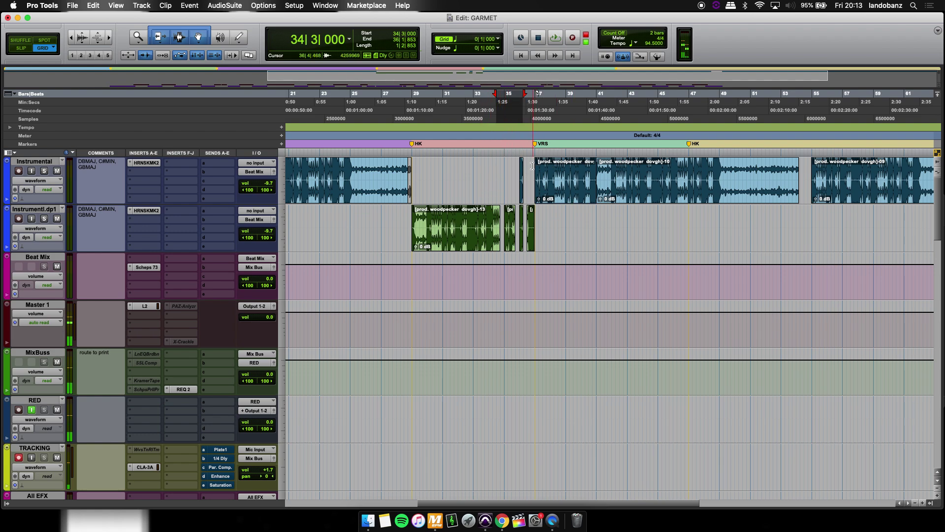
pyautogui.scroll(-6, 517, 293)
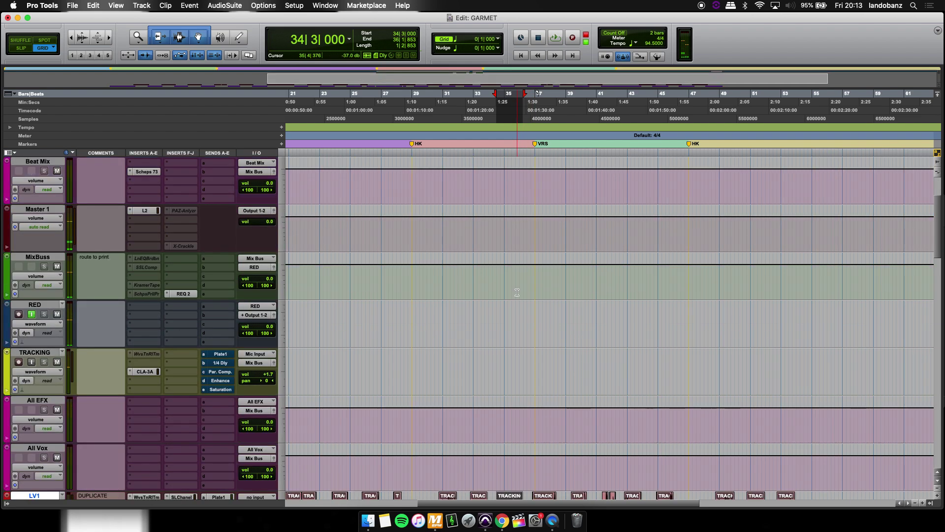
pyautogui.scroll(-2, 517, 292)
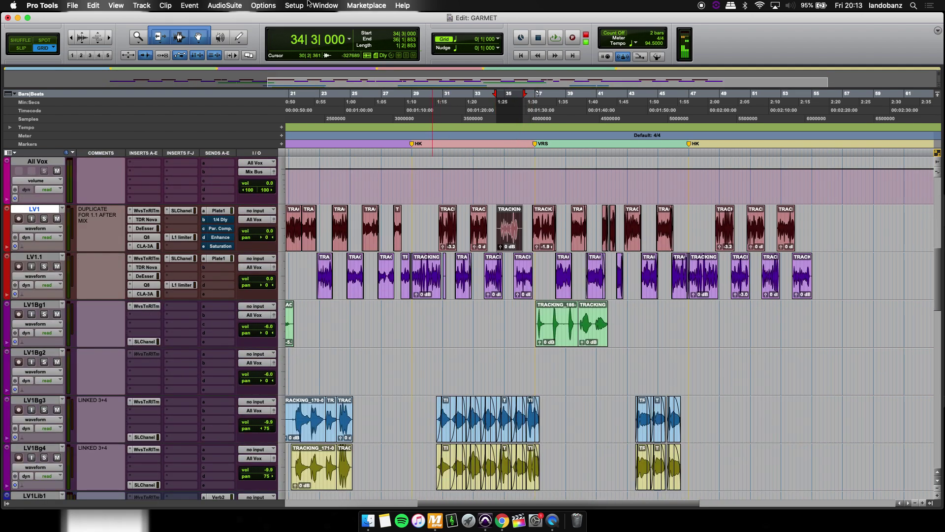
pyautogui.scroll(4, 334, 171)
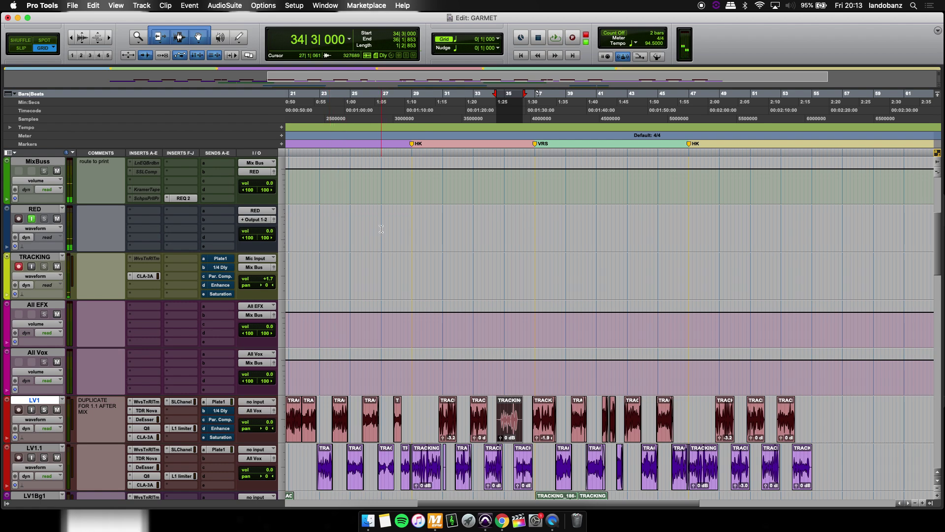
# Reshape the default fade-out curve in the editing preferences so it falls slightly earlier, with Standard shape and Equal Gain slope.
pyautogui.click(326, 4)
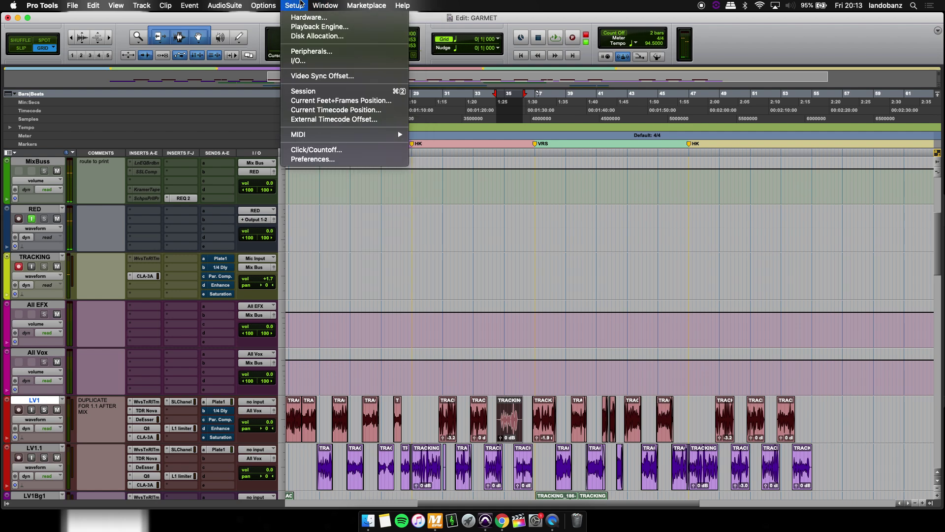
pyautogui.moveTo(296, 6)
pyautogui.click(313, 159)
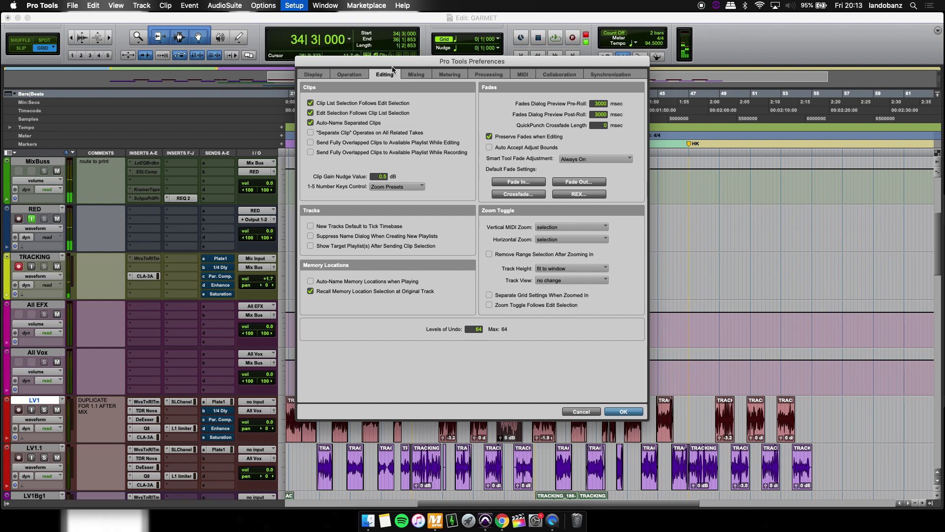
pyautogui.click(579, 180)
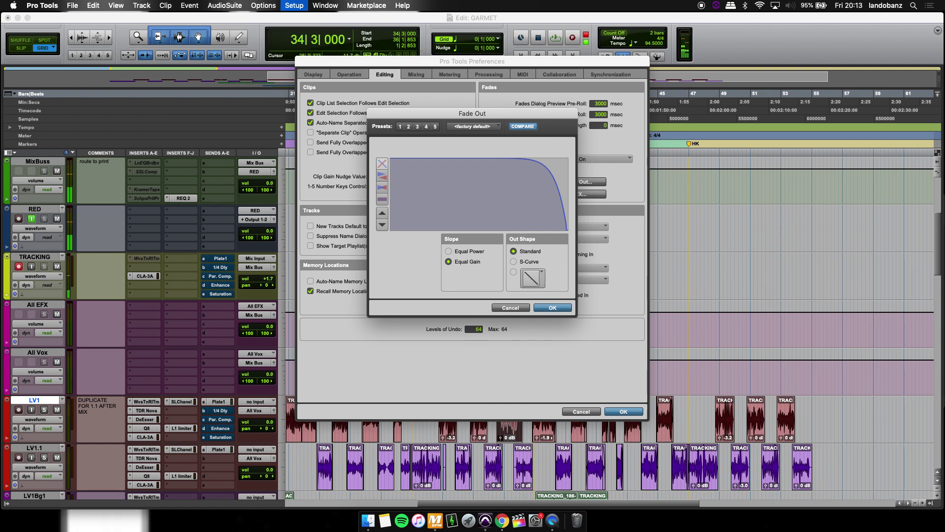
pyautogui.moveTo(550, 174); pyautogui.dragTo(539, 179)
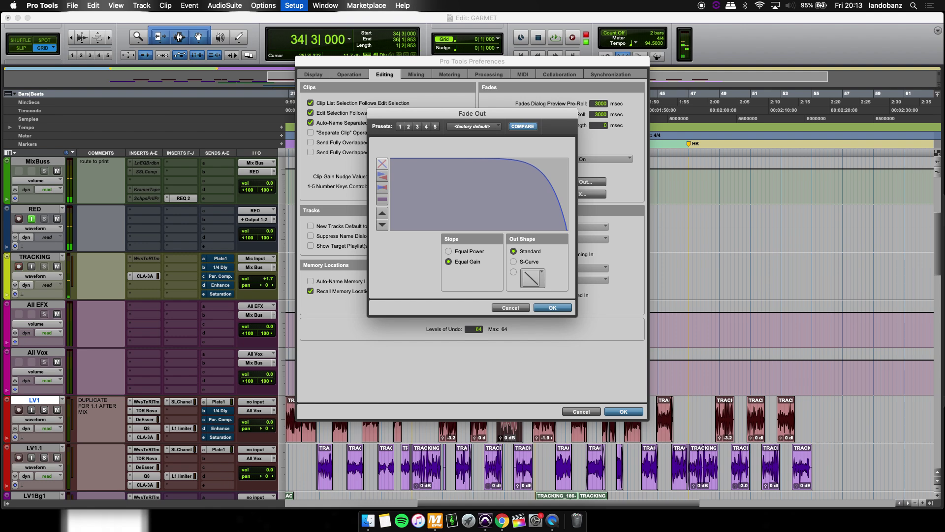
pyautogui.click(547, 308)
# Adjust the default fade-in curve as a gradual rise with Standard shape and Equal Gain slope, and save the preferences.
pyautogui.click(559, 170)
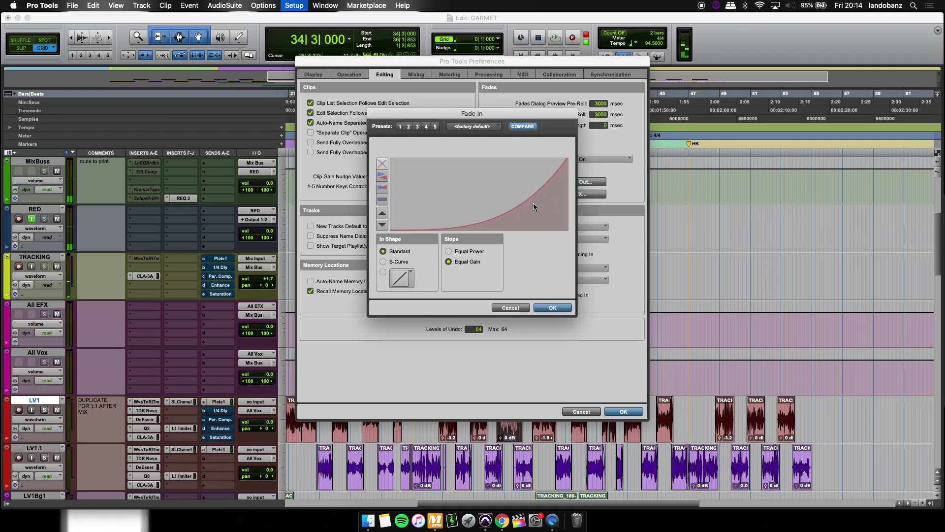
pyautogui.moveTo(535, 199)
pyautogui.mouseDown()
pyautogui.moveTo(492, 177)
pyautogui.moveTo(517, 186)
pyautogui.moveTo(473, 180)
pyautogui.moveTo(536, 198)
pyautogui.mouseUp()
pyautogui.click(548, 309)
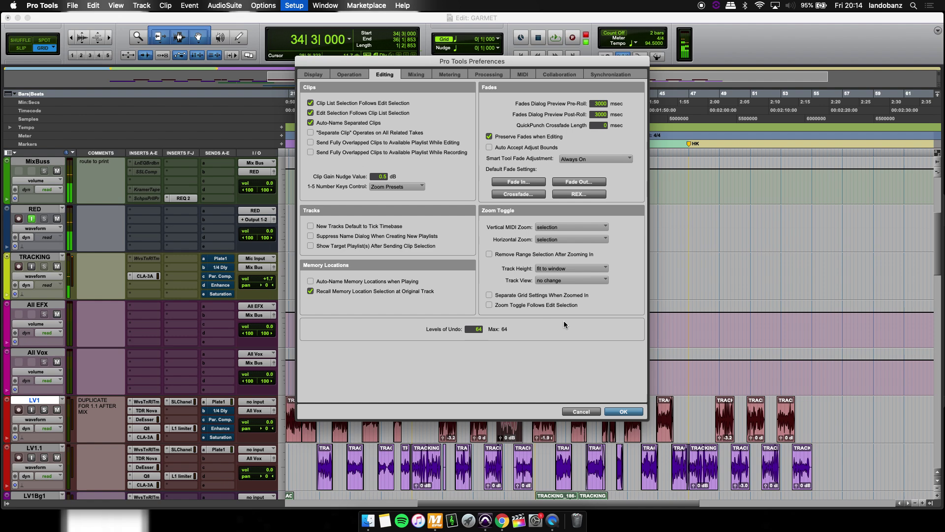
pyautogui.click(624, 411)
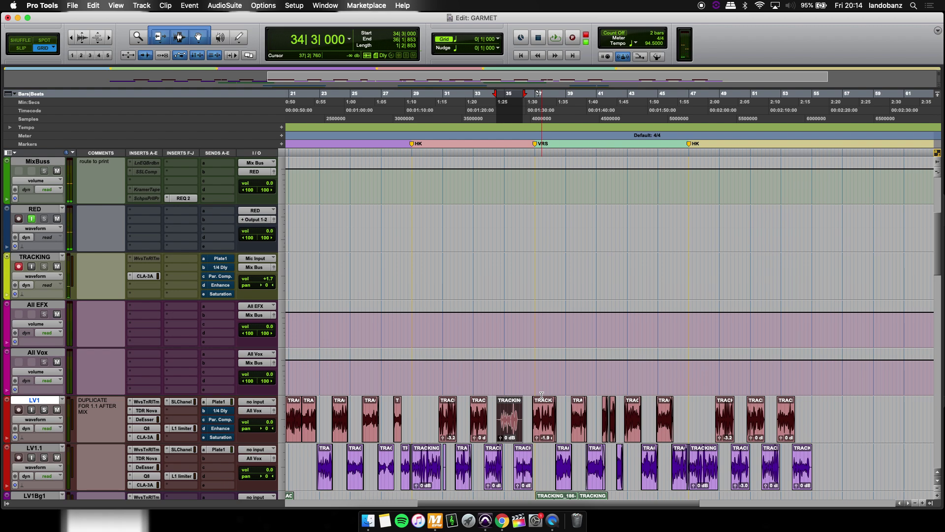
# Zoom in on the first lead vocal clips and play from just before the first HK marker.
pyautogui.hscroll(-10, 494, 419)
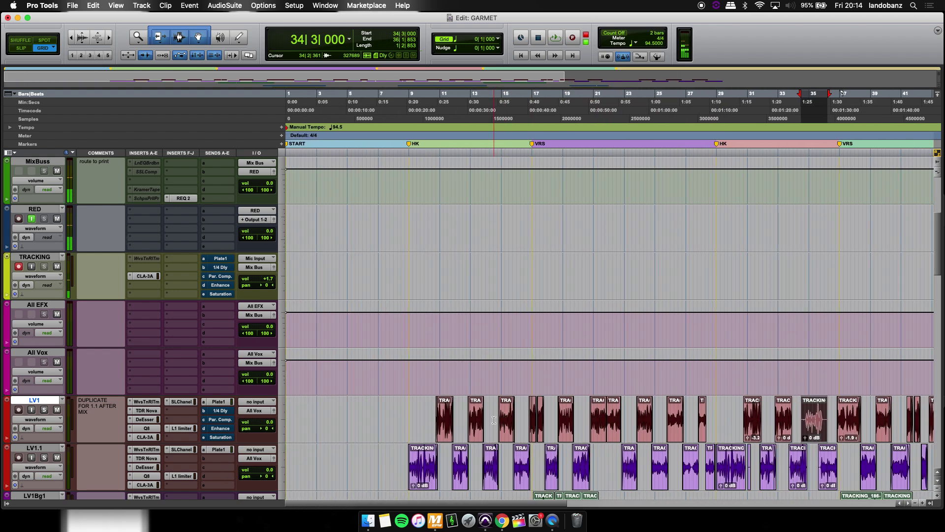
pyautogui.click(427, 416)
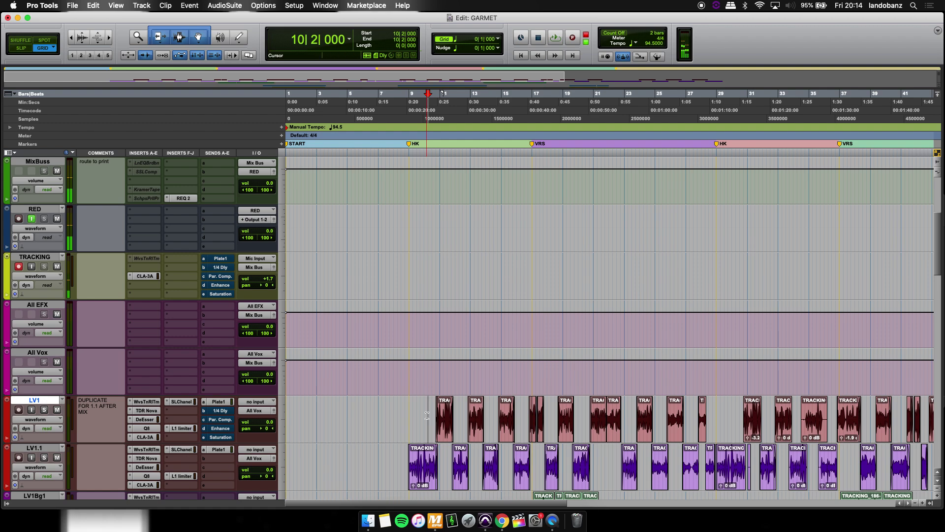
pyautogui.press('t')
pyautogui.press('t')
pyautogui.click(621, 415)
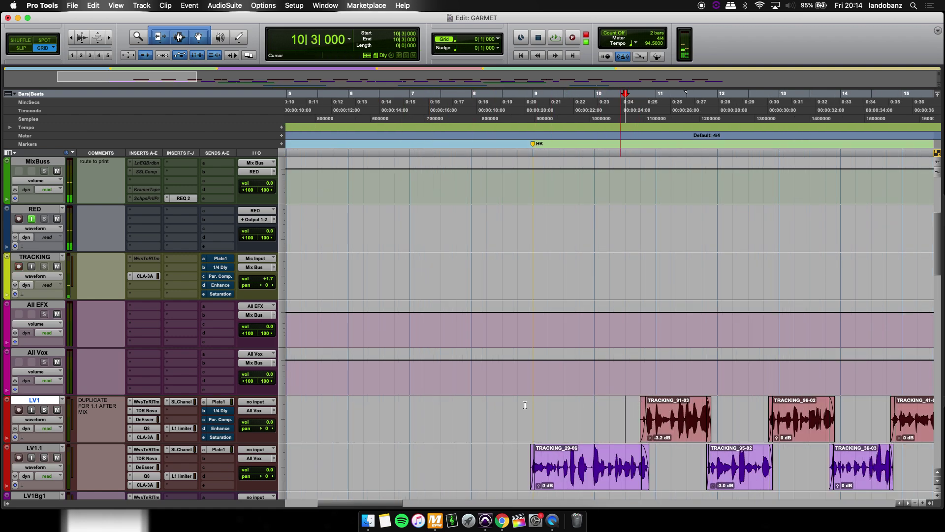
pyautogui.click(502, 410)
pyautogui.press('space')
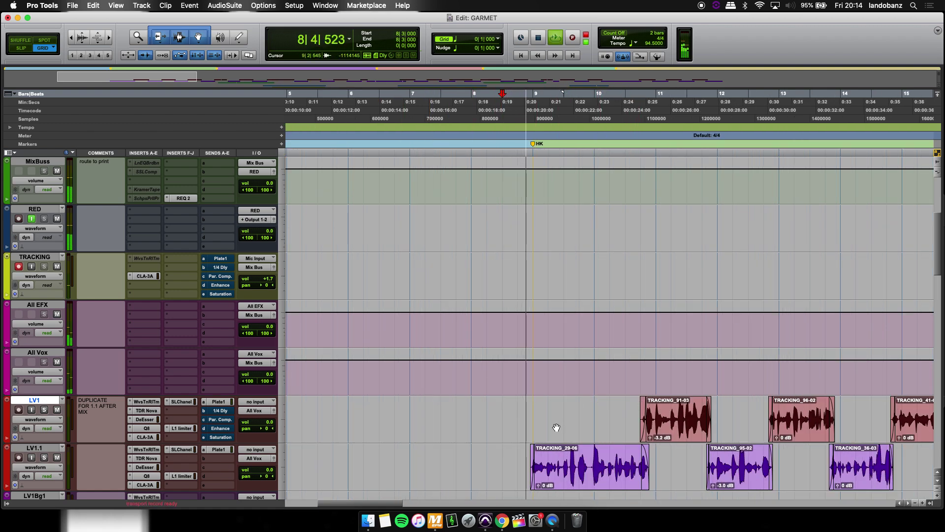
# Remove the fade-in from TRACKING_29-06 and extend the clip's start slightly earlier, and audition LV1.1 in solo.
pyautogui.moveTo(534, 468)
pyautogui.mouseDown()
pyautogui.moveTo(517, 469)
pyautogui.moveTo(525, 462)
pyautogui.mouseUp()
pyautogui.press('Delete')
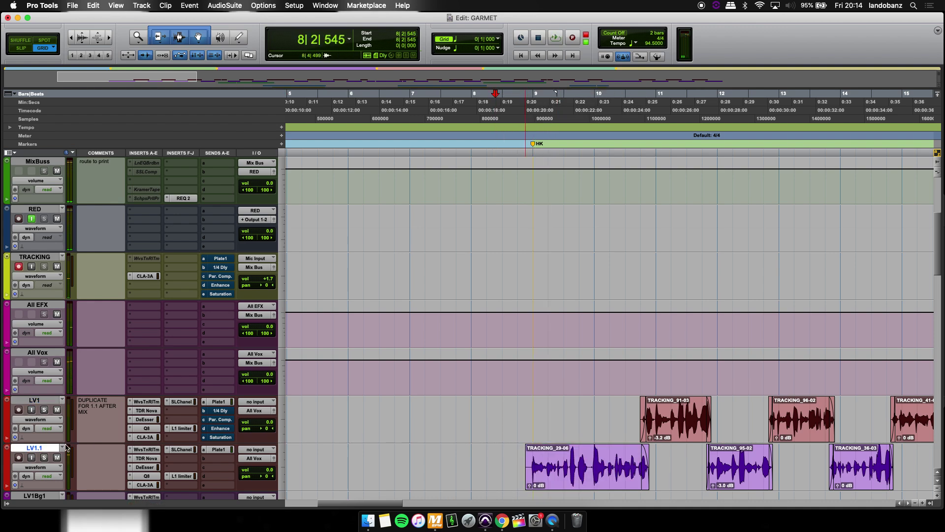
pyautogui.click(44, 457)
pyautogui.press('space')
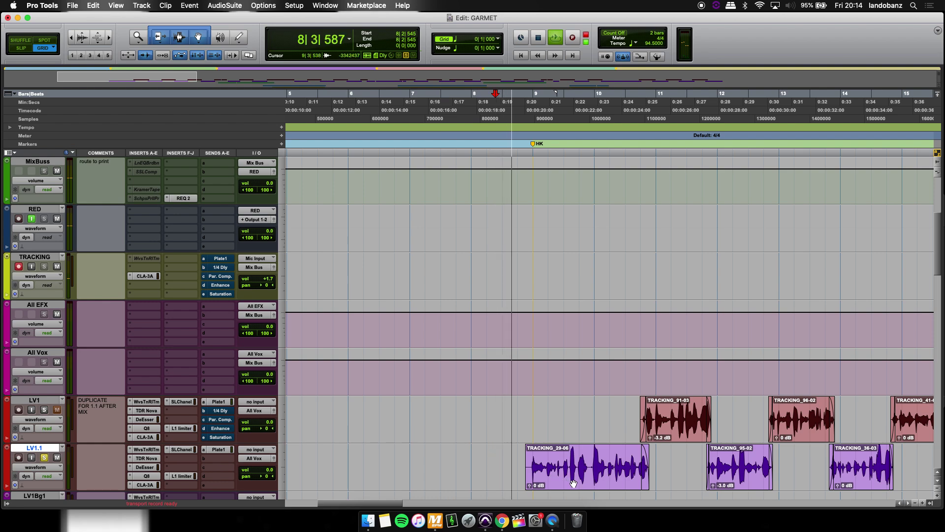
pyautogui.press('space')
# Zoom in on the start of TRACKING_29-06 and select its opening transient around the HK marker, from about 8|4|856 to 9|1|104.
pyautogui.click(542, 481)
pyautogui.press('t')
pyautogui.press('t')
pyautogui.press('t')
pyautogui.hscroll(1, 588, 450)
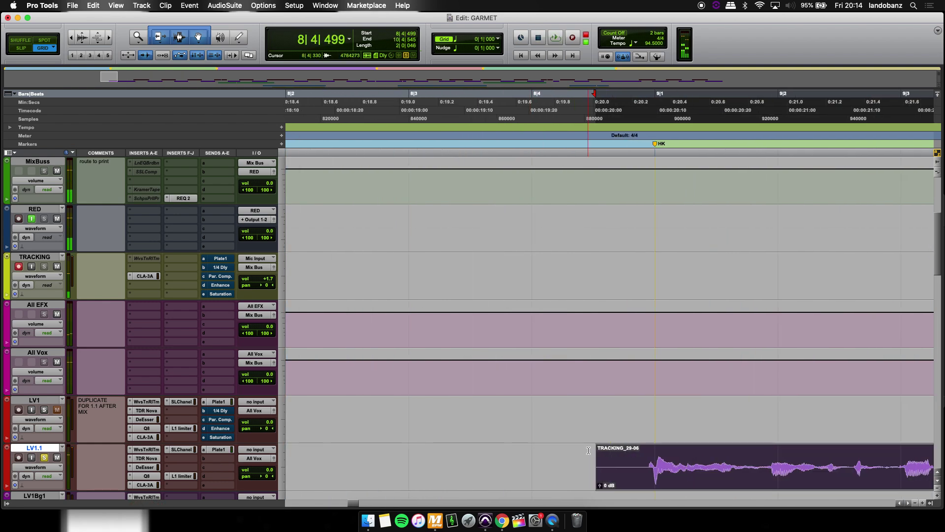
pyautogui.hscroll(1, 588, 451)
pyautogui.moveTo(626, 458); pyautogui.dragTo(646, 462)
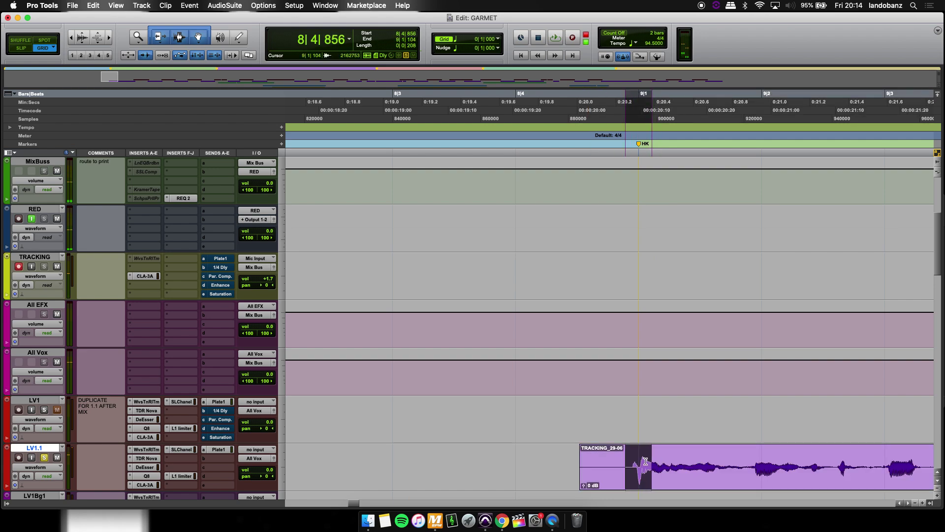
# Play briefly from 8|4|000 and extend the start of TRACKING_29-06 back to that position.
pyautogui.click(553, 451)
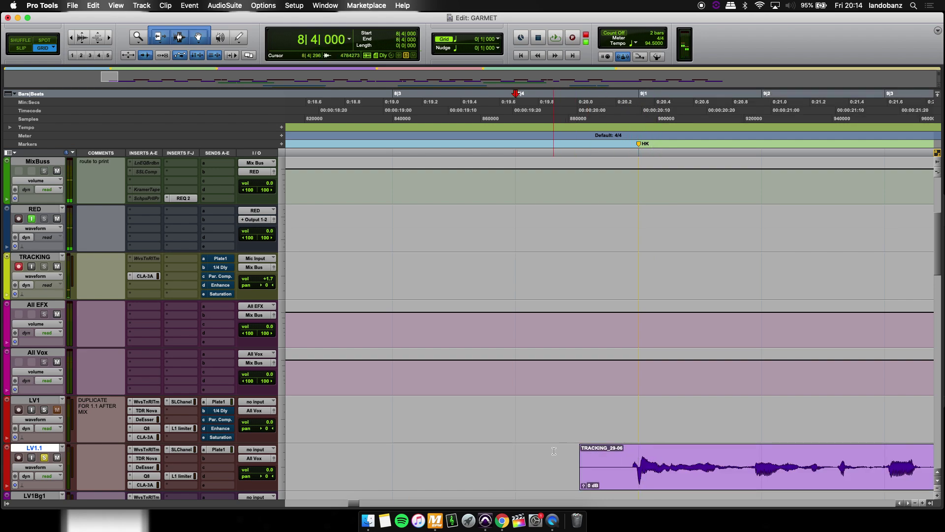
pyautogui.press('space')
pyautogui.press('space')
pyautogui.click(583, 468)
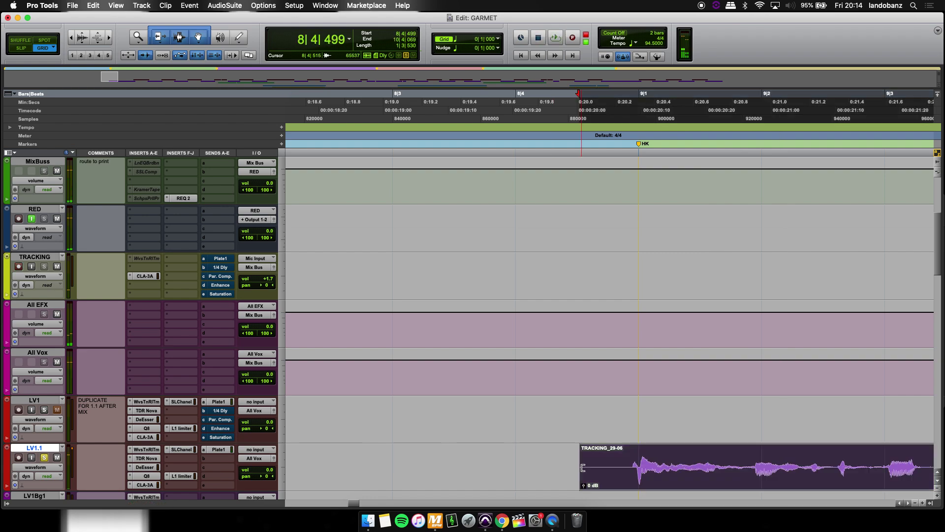
pyautogui.moveTo(583, 468); pyautogui.dragTo(516, 471)
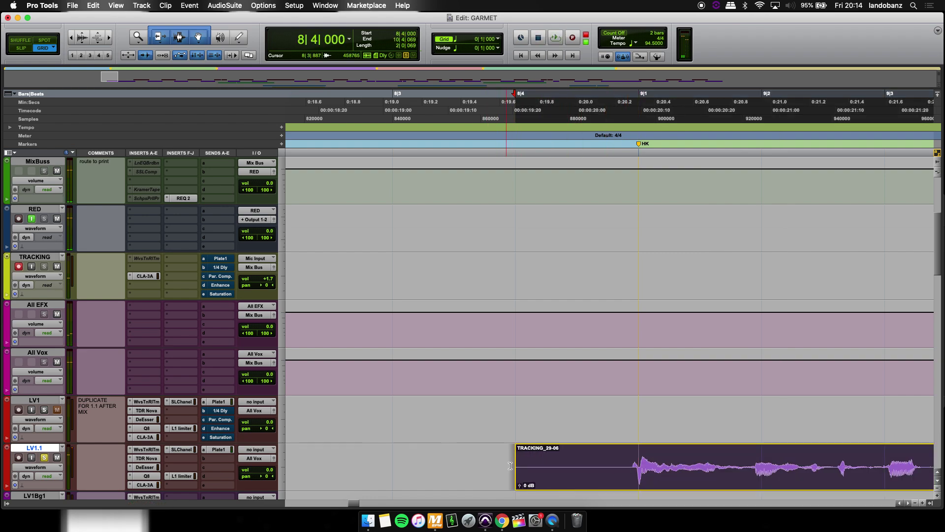
# Using Tab to Transient, locate the first transient of TRACKING_29-06 and trim the clip's start to it at 8|4|920.
pyautogui.click(144, 56)
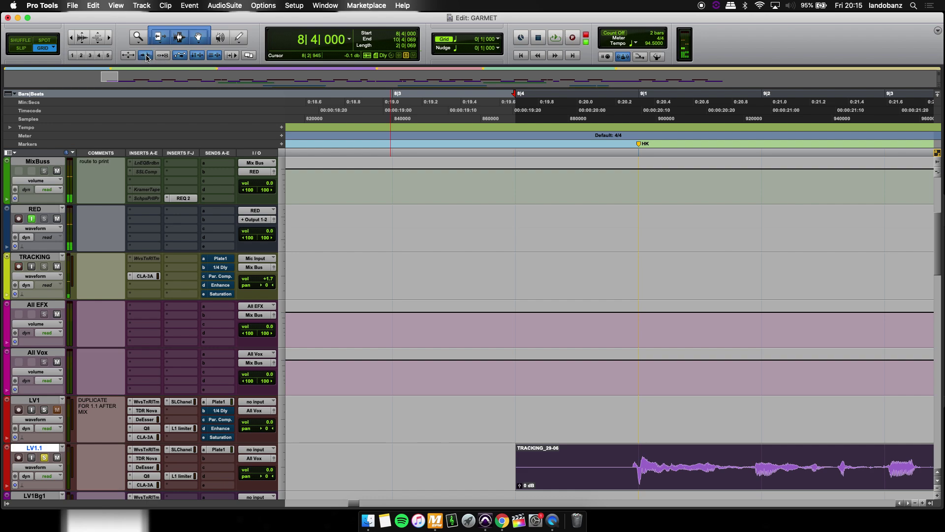
pyautogui.click(145, 55)
pyautogui.click(499, 456)
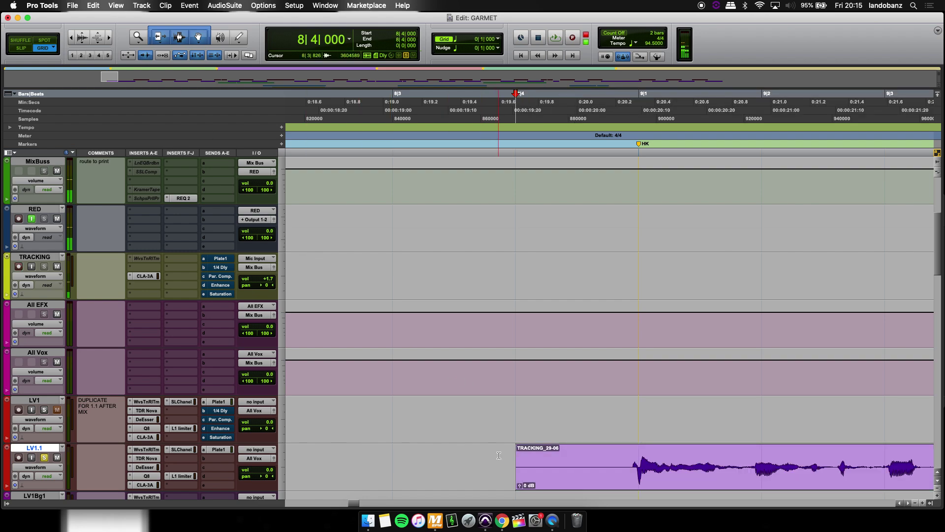
pyautogui.press('Tab')
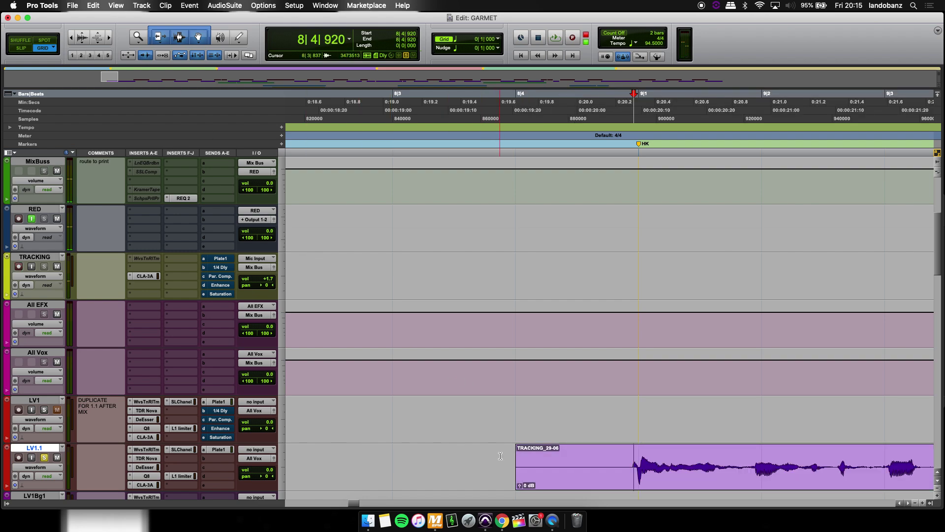
pyautogui.press('a')
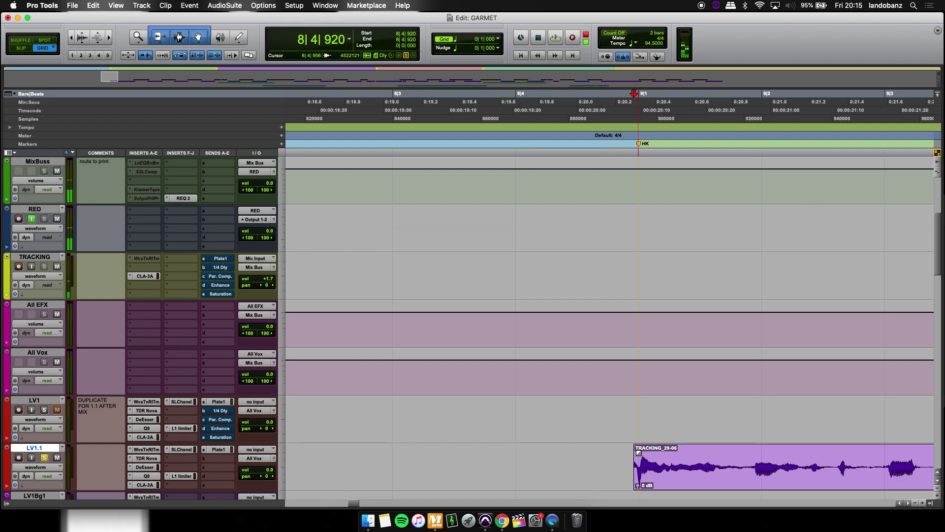
# Add a short fade-in ending just past 9|1|000 on TRACKING_29-06 and play the result from 8|4|000.
pyautogui.moveTo(639, 452); pyautogui.dragTo(645, 453)
pyautogui.click(606, 461)
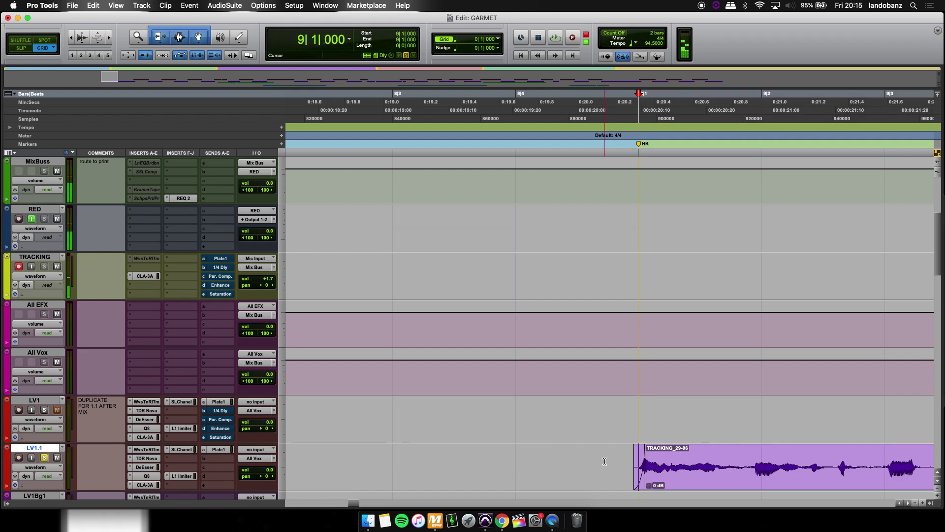
pyautogui.click(462, 446)
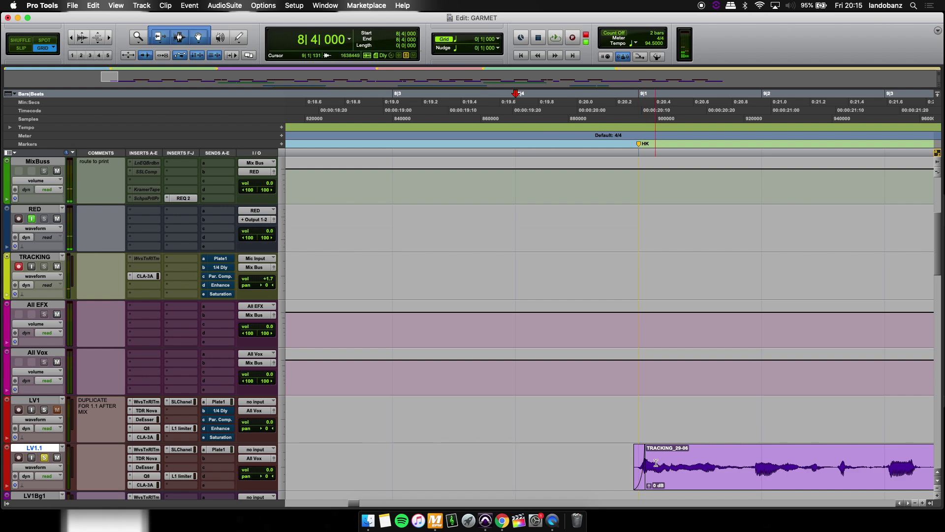
pyautogui.press('space')
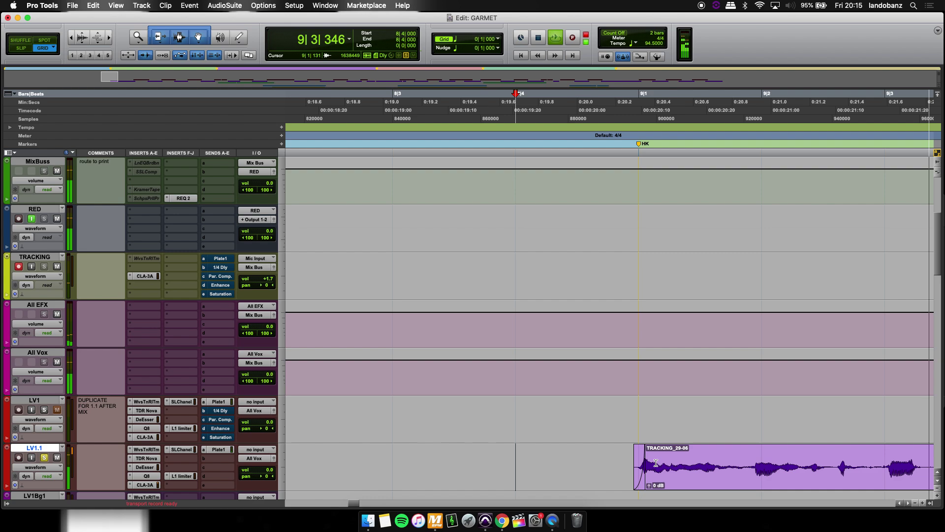
pyautogui.press('space')
# Remove the fade-in from TRACKING_29-06 on LV1.1 and play the unfaded clip start from 8|4|000.
pyautogui.doubleClick(656, 463)
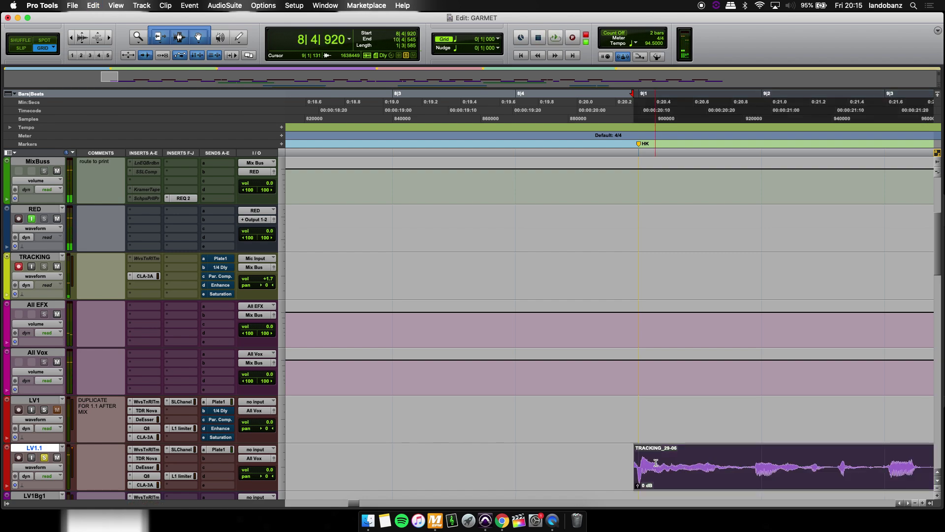
pyautogui.click(508, 456)
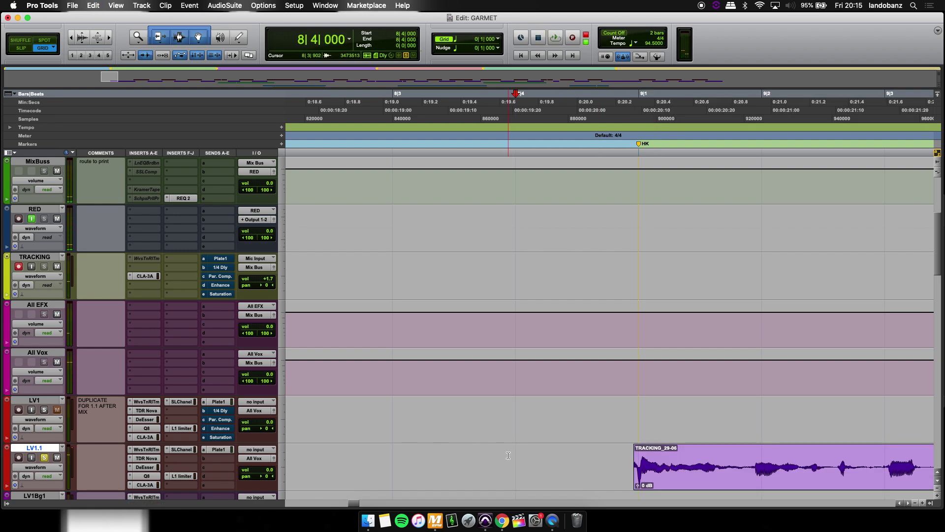
pyautogui.press('space')
pyautogui.press('space')
# Add a short fade-in from 8|4|920 to 9|1|008 on TRACKING_29-06 and play the result from 8|4|000.
pyautogui.moveTo(640, 450); pyautogui.dragTo(634, 451)
pyautogui.click(639, 451)
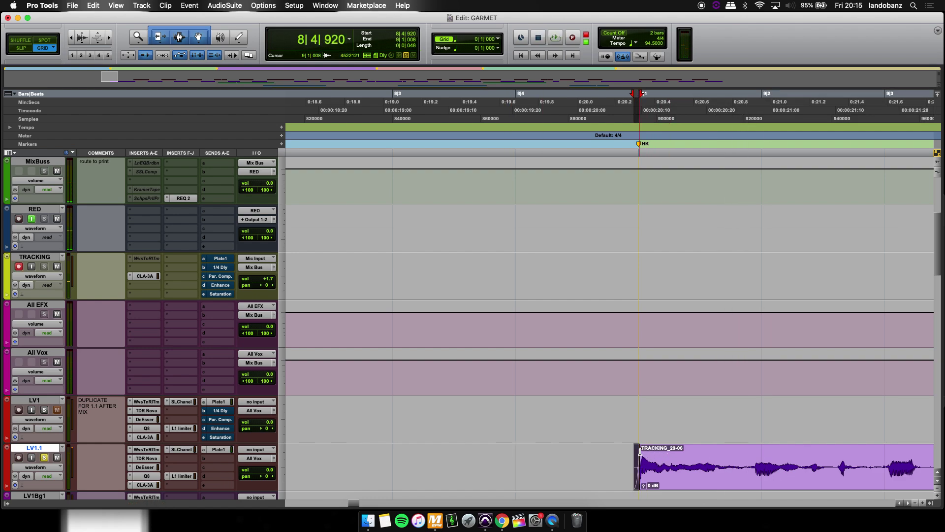
pyautogui.press('super+bracketleft')
pyautogui.click(571, 449)
pyautogui.press('space')
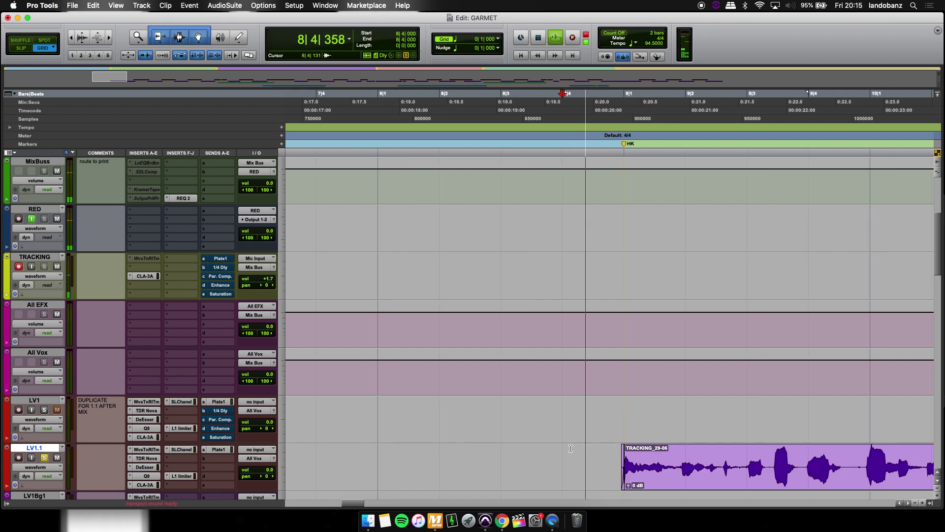
pyautogui.press('space')
pyautogui.hscroll(2, 570, 448)
pyautogui.hscroll(2, 571, 448)
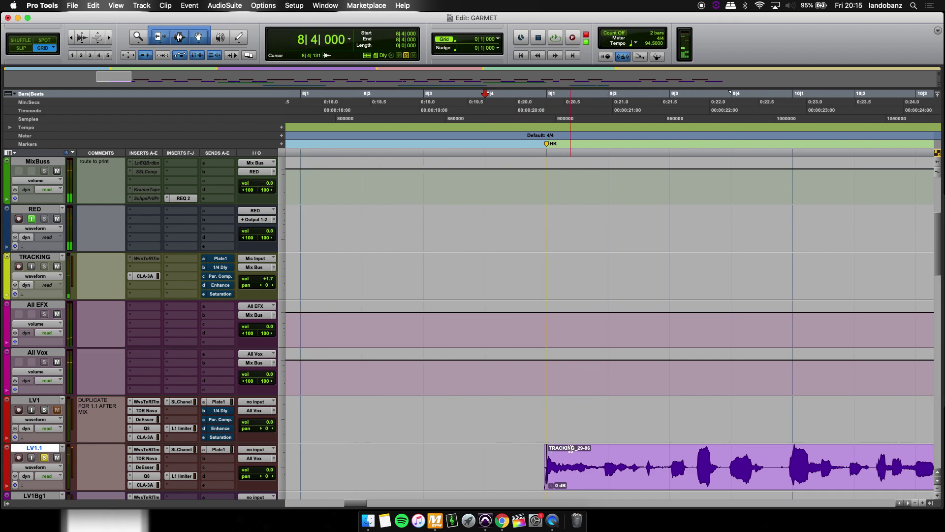
pyautogui.press('space')
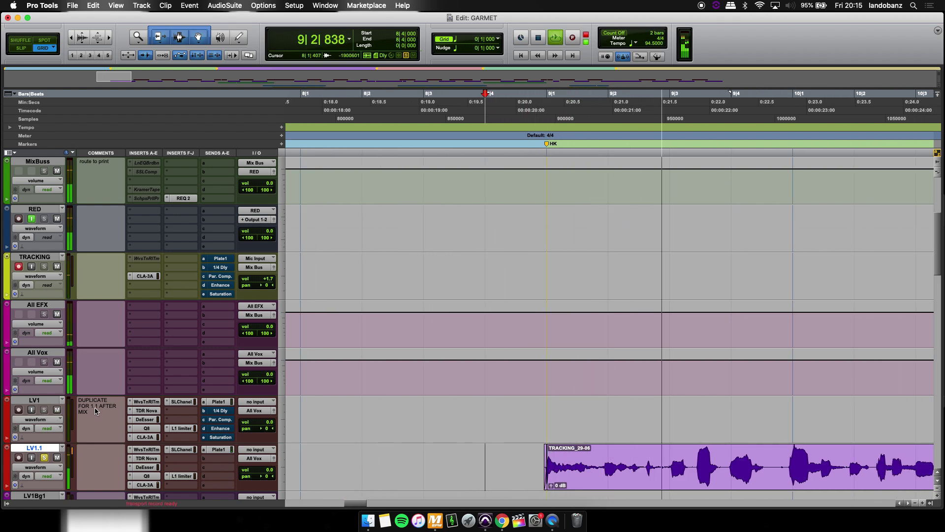
pyautogui.hscroll(8, 487, 374)
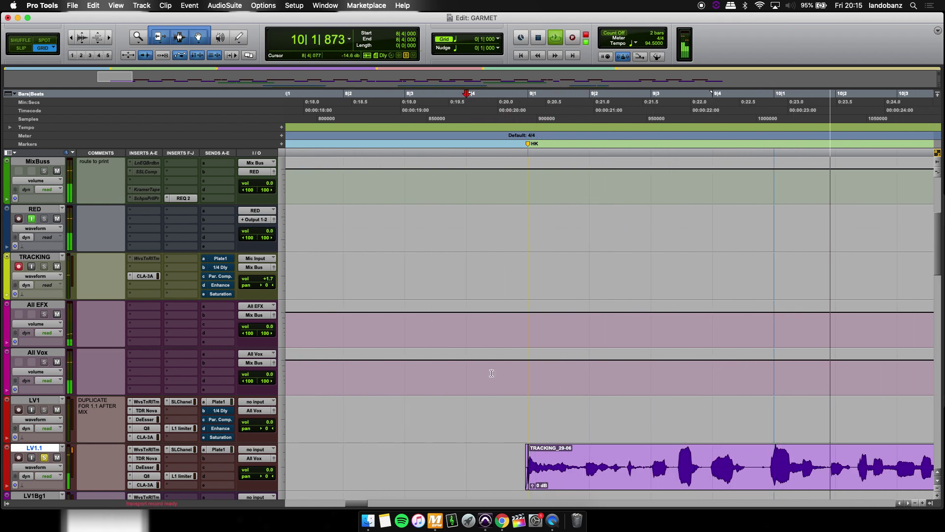
pyautogui.press('space')
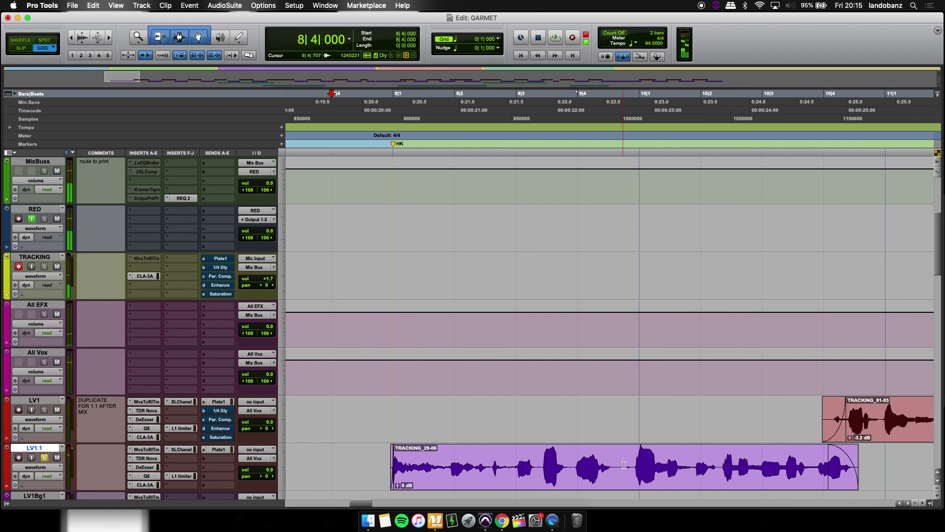
# Split TRACKING_29-06 at 9|4|908, right at the onset of the phrase just before bar 10.
pyautogui.click(637, 459)
pyautogui.press('super+bracketright')
pyautogui.press('super+bracketright')
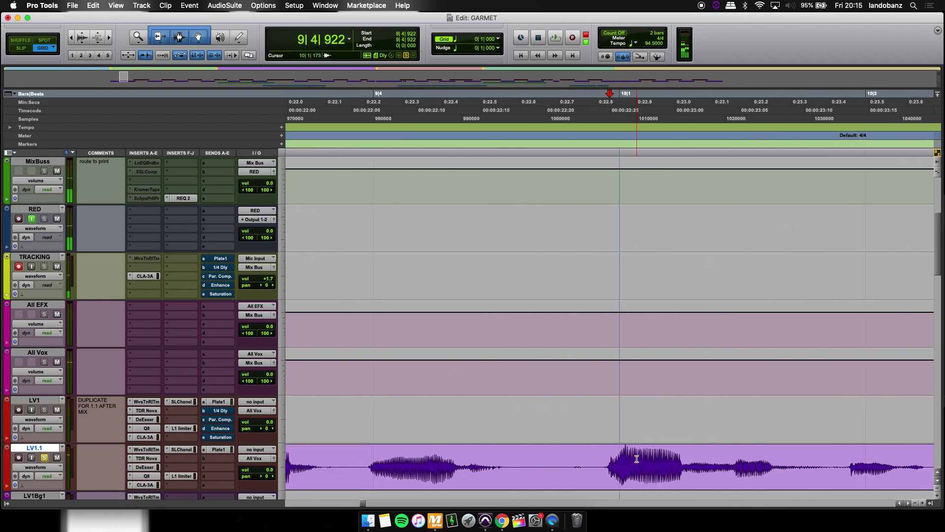
pyautogui.click(606, 459)
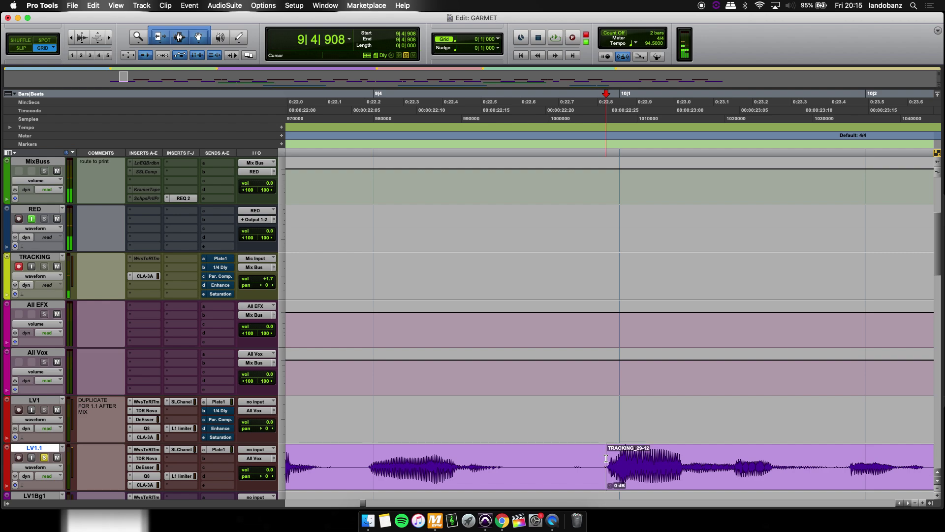
# Open a gap before the split with a fade on each side, fading out from 9|4|324 to 9|4|505, and play across it from 9|3|852.
pyautogui.moveTo(606, 459); pyautogui.dragTo(456, 450)
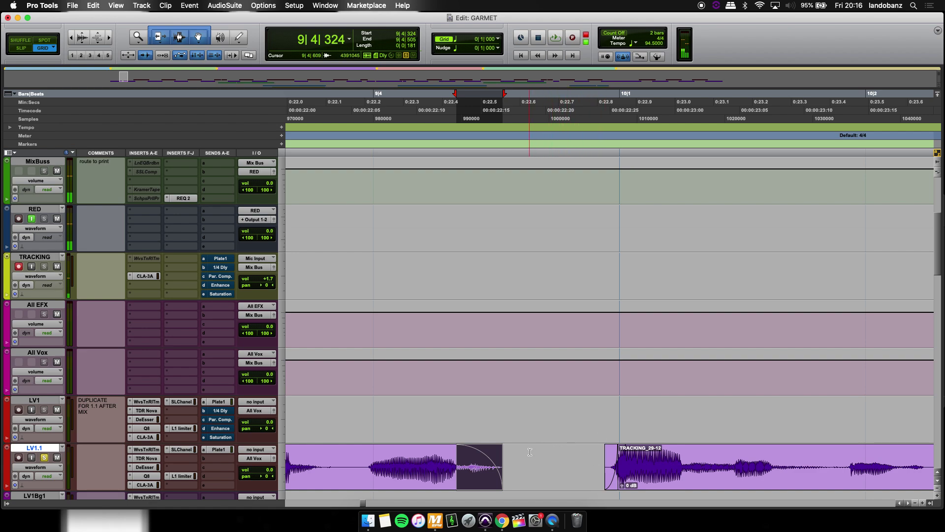
pyautogui.moveTo(576, 453); pyautogui.dragTo(610, 454)
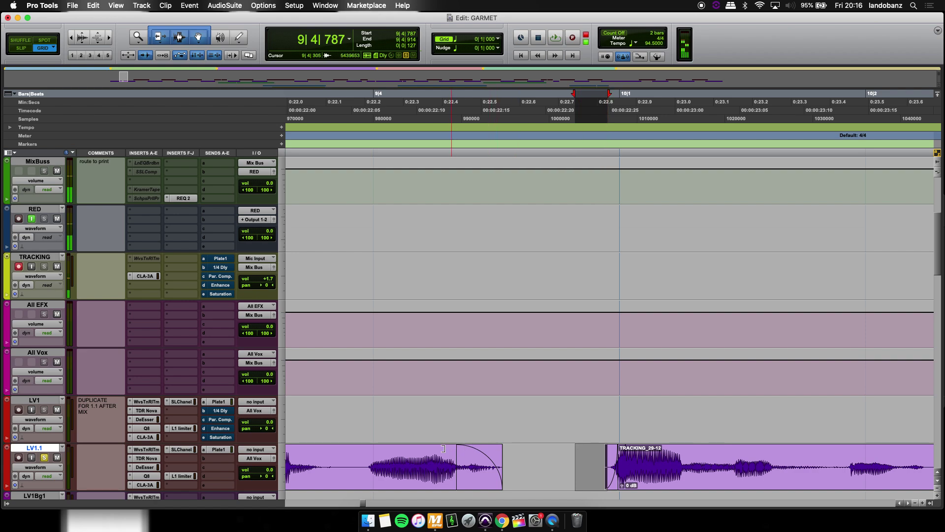
pyautogui.scroll(-2, 429, 449)
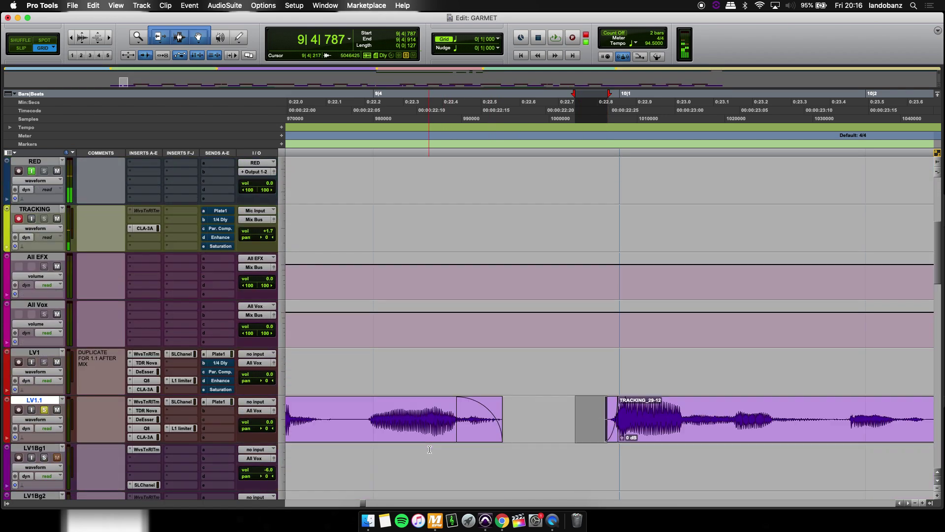
pyautogui.scroll(-3, 429, 449)
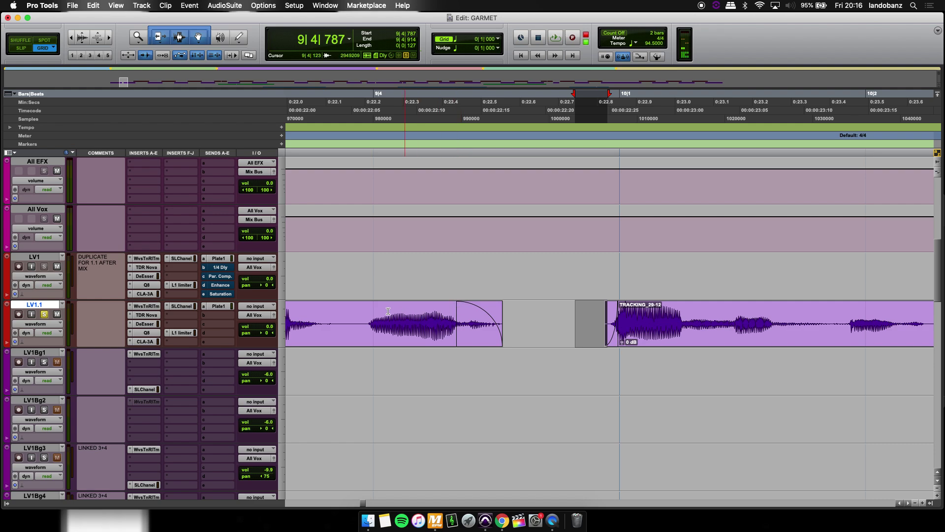
pyautogui.click(346, 313)
pyautogui.press('space')
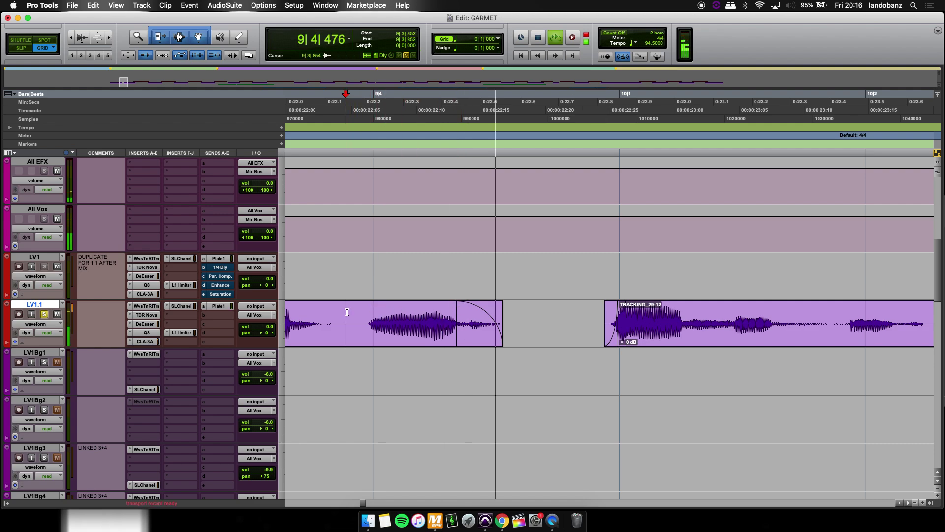
pyautogui.press('space')
# Shift the fade-in at the start of TRACKING_29-12 earlier, ending at about 9|4|912, and play across the gap from 9|3|758.
pyautogui.moveTo(620, 328); pyautogui.dragTo(609, 329)
pyautogui.click(619, 325)
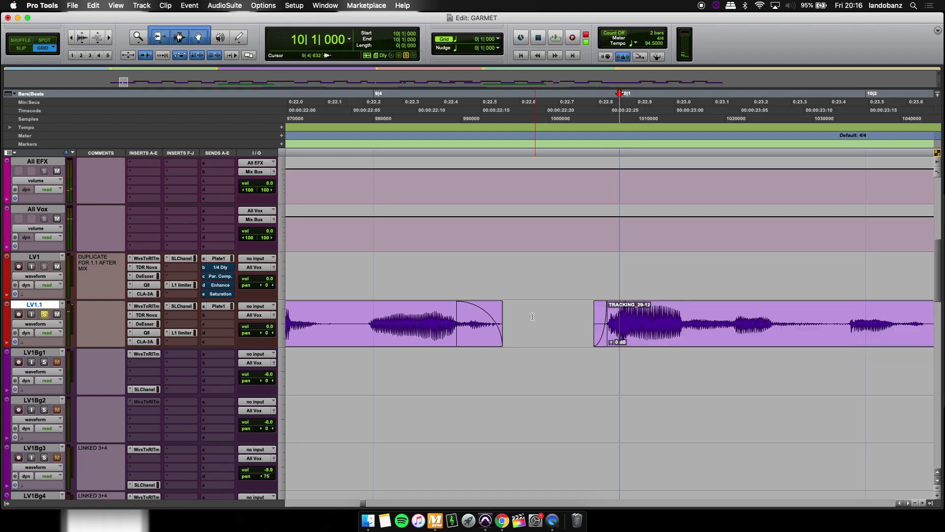
pyautogui.click(322, 308)
pyautogui.press('space')
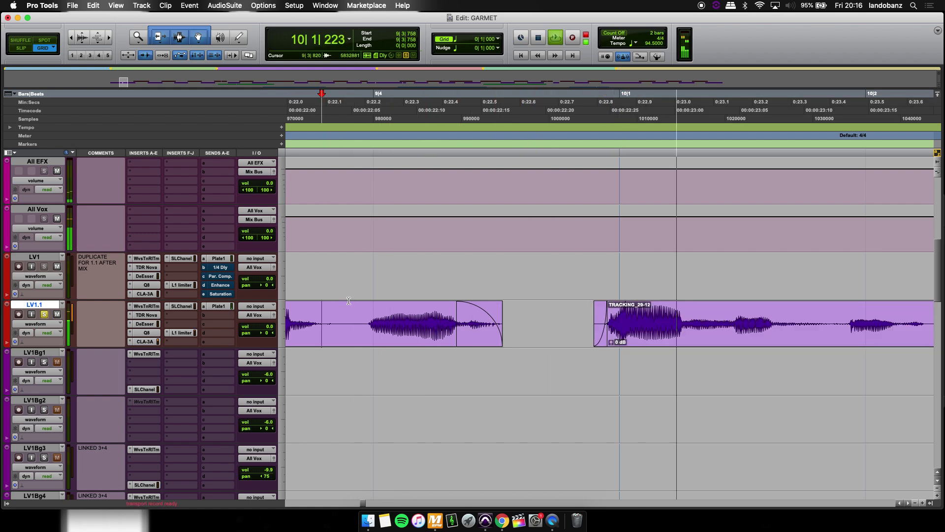
pyautogui.press('space')
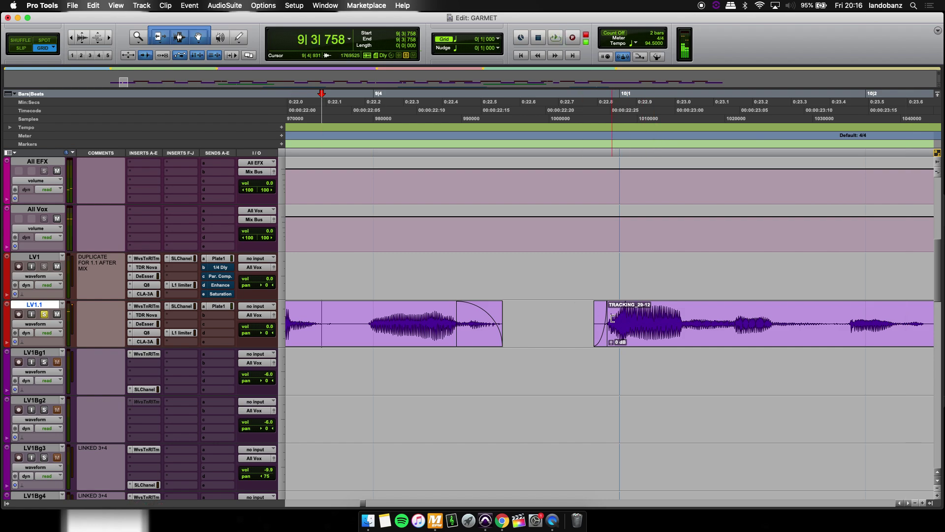
# Move the end of TRACKING_29-12's fade-in to 9|4|931 and play both phrases from 9|3|000.
pyautogui.moveTo(609, 319); pyautogui.dragTo(612, 318)
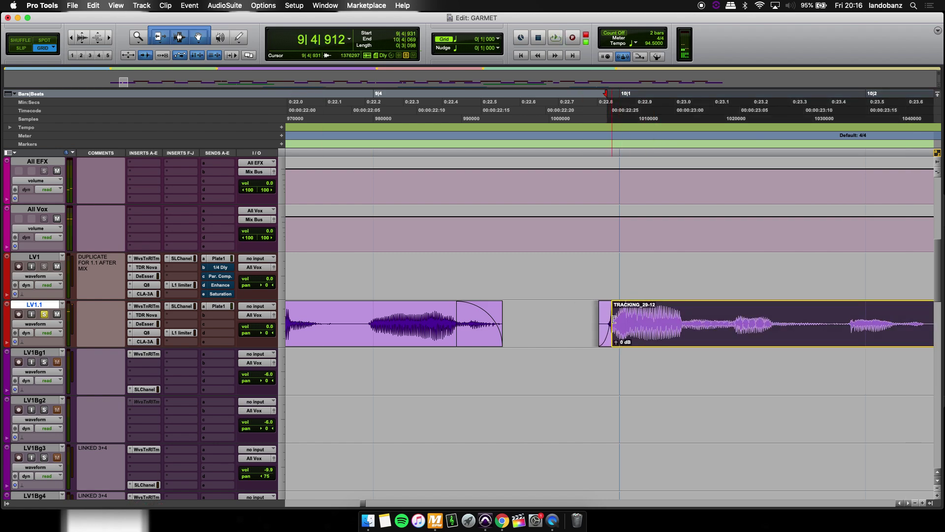
pyautogui.click(553, 314)
pyautogui.press('super+bracketleft')
pyautogui.press('super+bracketleft')
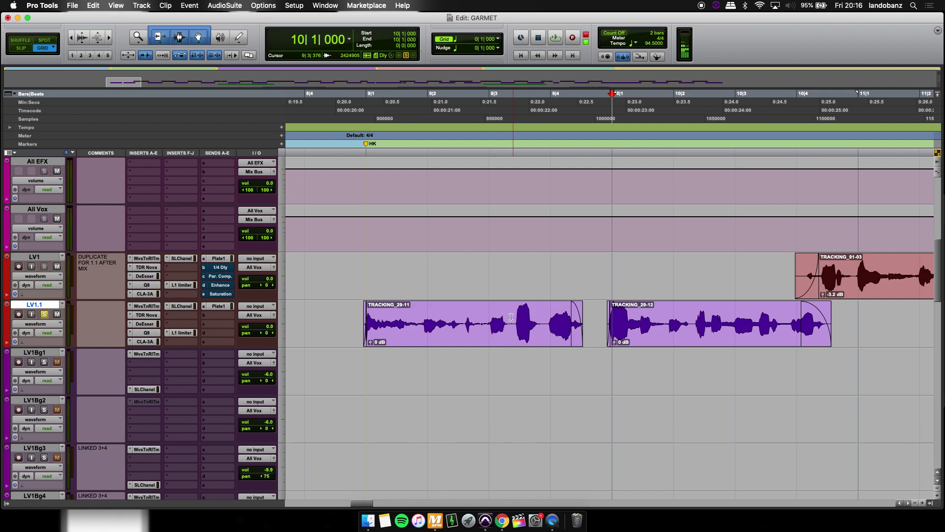
pyautogui.click(550, 309)
pyautogui.press('space')
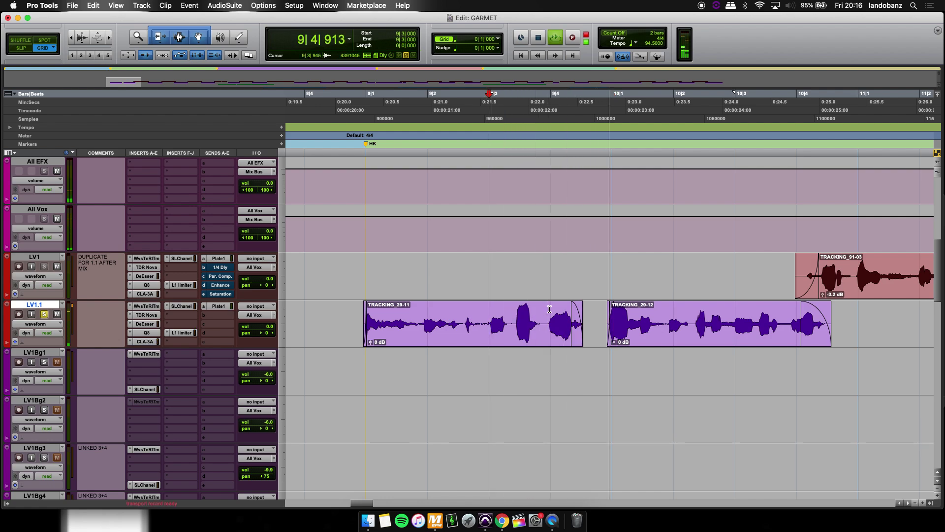
pyautogui.hscroll(3, 682, 317)
pyautogui.hscroll(1, 682, 317)
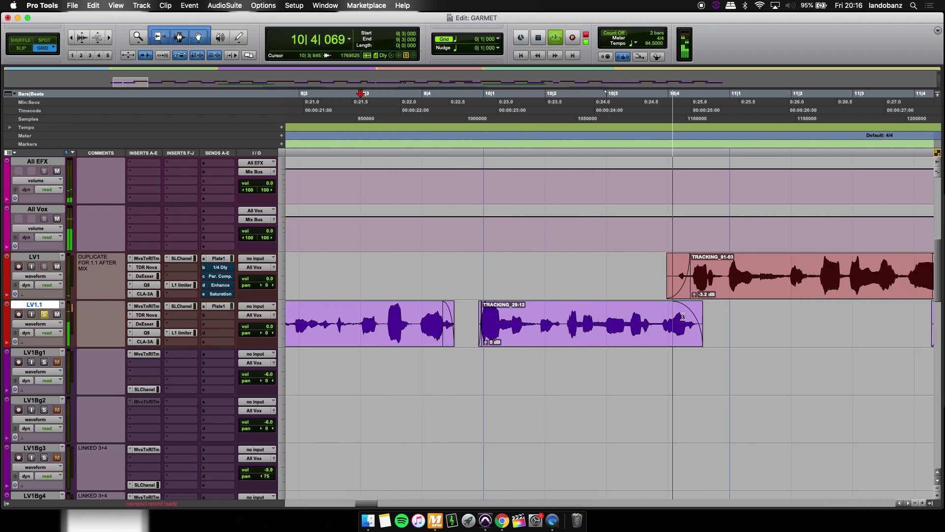
pyautogui.press('space')
# Examine the faded start of TRACKING_91-03 on LV1 and the empty range ahead of it from 10|3|000.
pyautogui.press('super+bracketleft')
pyautogui.press('super+bracketleft')
pyautogui.press('super+bracketleft')
pyautogui.press('super+bracketleft')
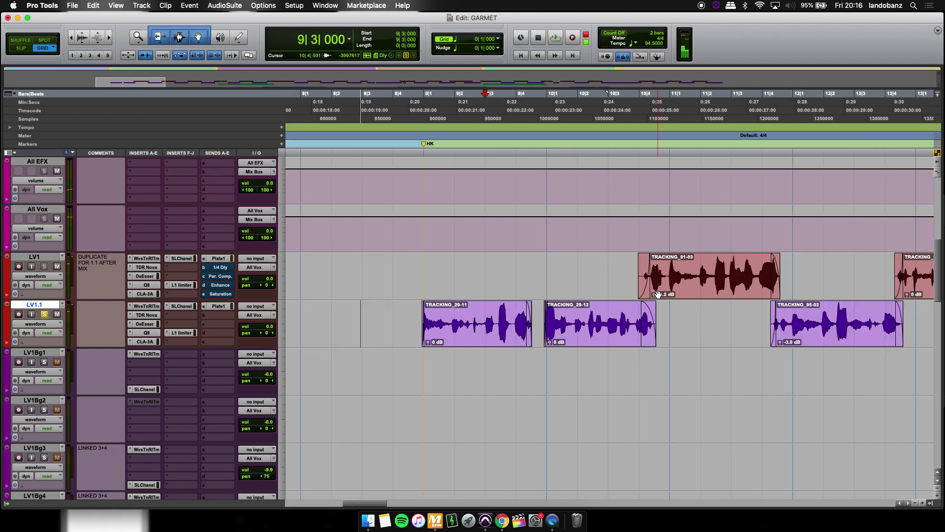
pyautogui.press('super+bracketright')
pyautogui.press('super+bracketright')
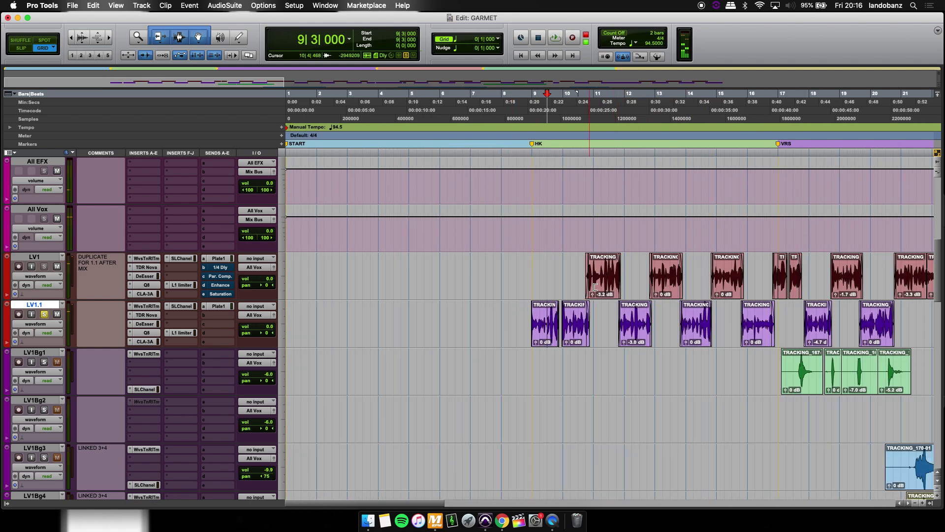
pyautogui.click(598, 289)
pyautogui.press('super+bracketright')
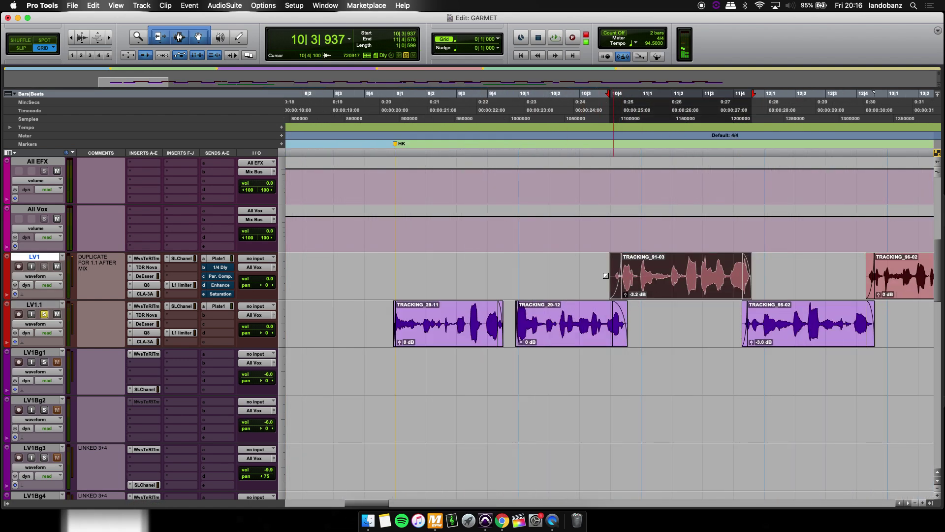
pyautogui.moveTo(580, 268); pyautogui.dragTo(615, 267)
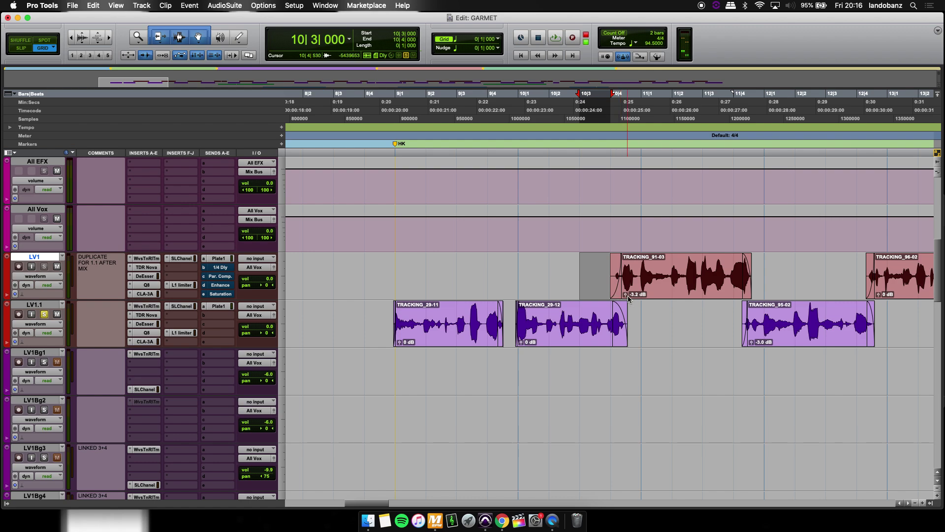
pyautogui.hscroll(3, 630, 299)
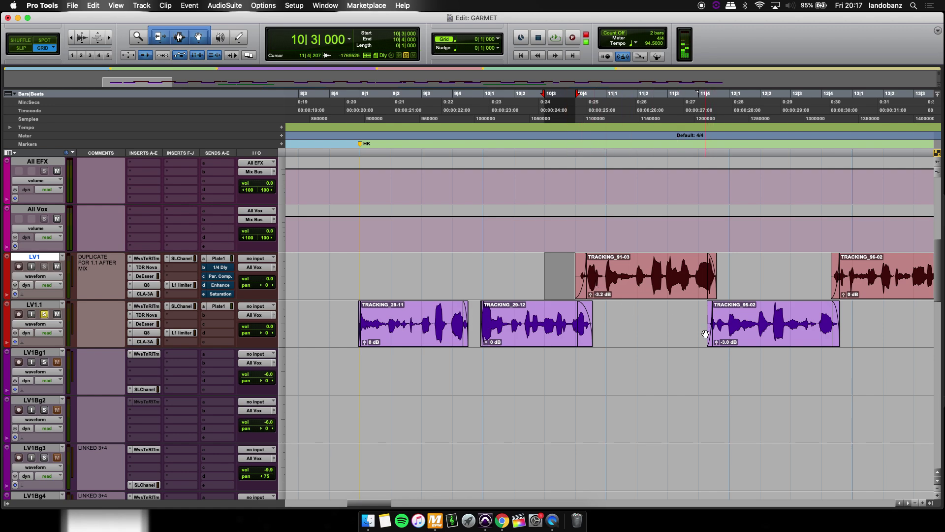
pyautogui.click(545, 257)
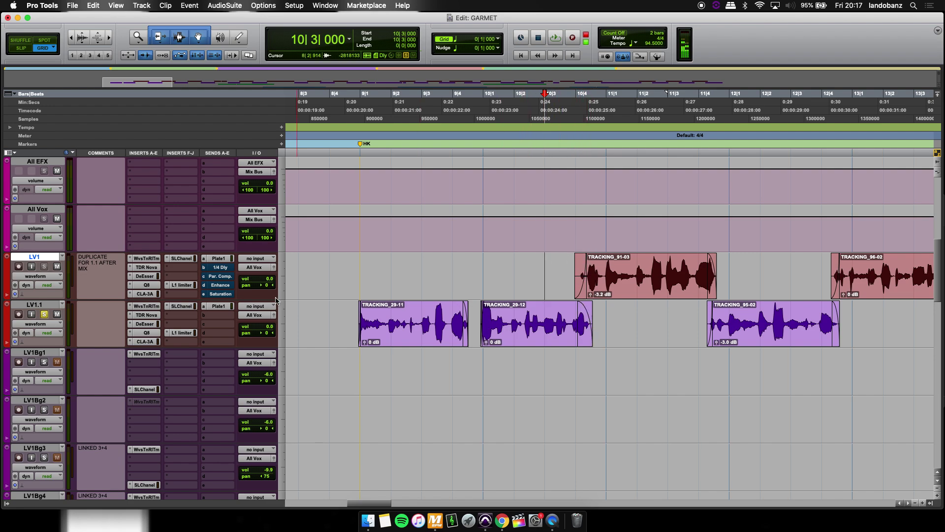
# View the SSLChannel and L1 limiter inserts on the lead vocal tracks and close the plug-in window.
pyautogui.click(182, 259)
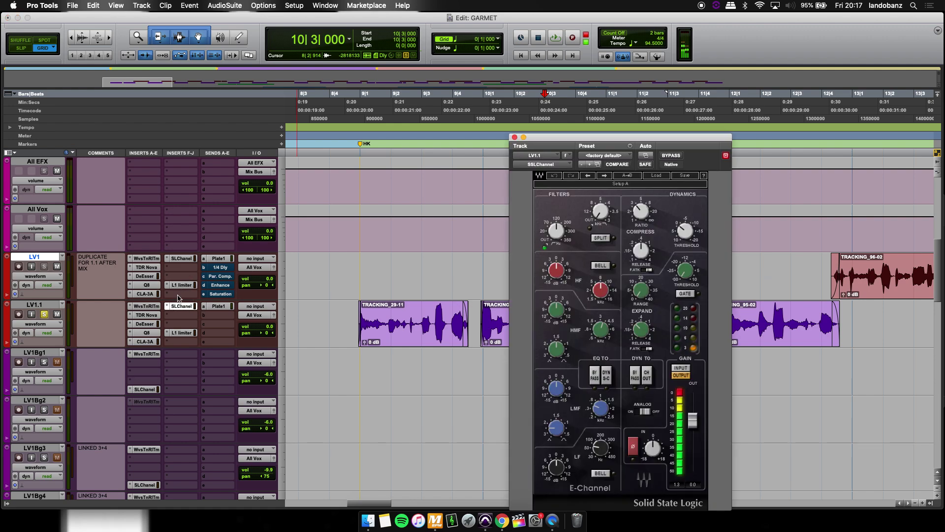
pyautogui.click(180, 285)
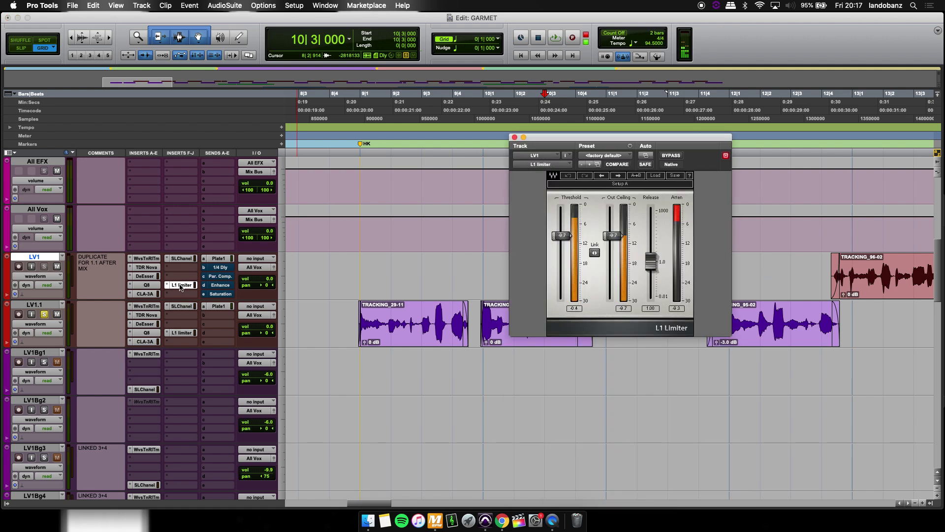
pyautogui.click(147, 284)
pyautogui.click(514, 136)
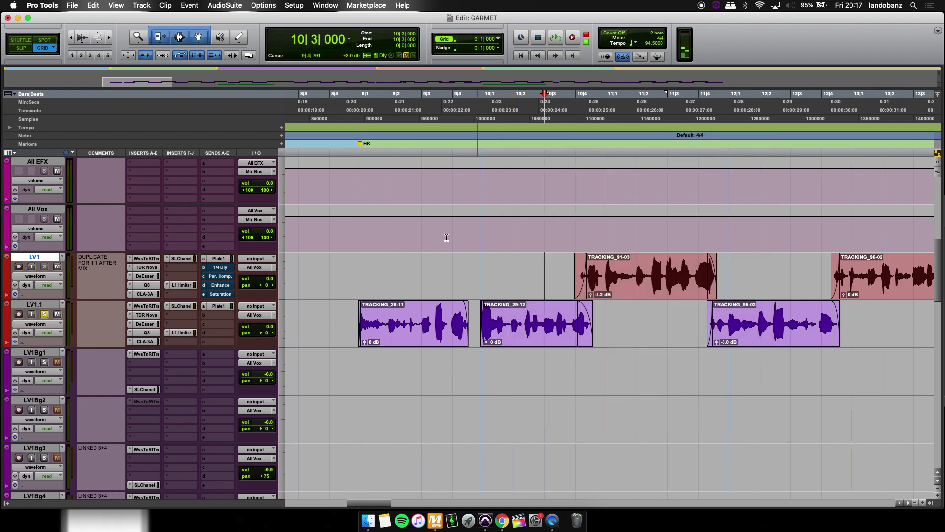
# Play the lead vocals from 8|4|745 into bar 13 and place the insertion point at 8|4|000 on LV1.1.
pyautogui.click(358, 276)
pyautogui.press('space')
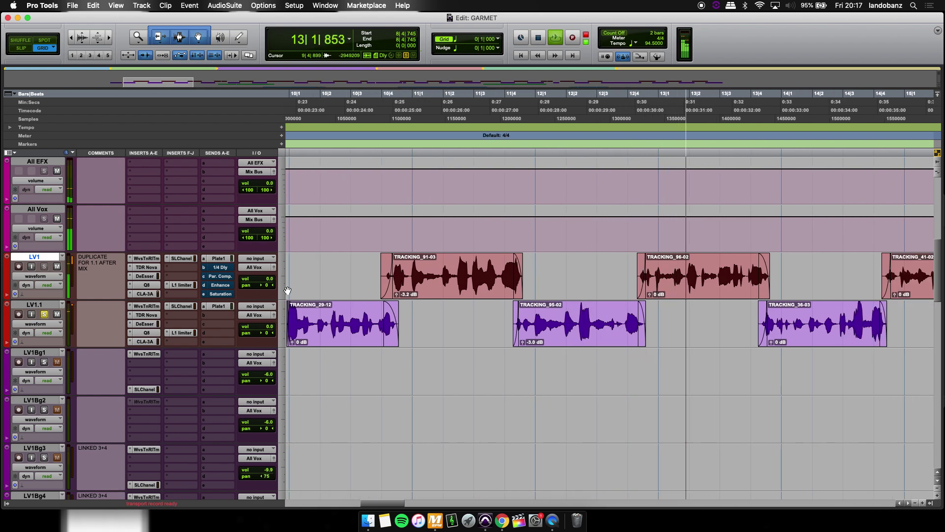
pyautogui.press('space')
pyautogui.press('super+bracketleft')
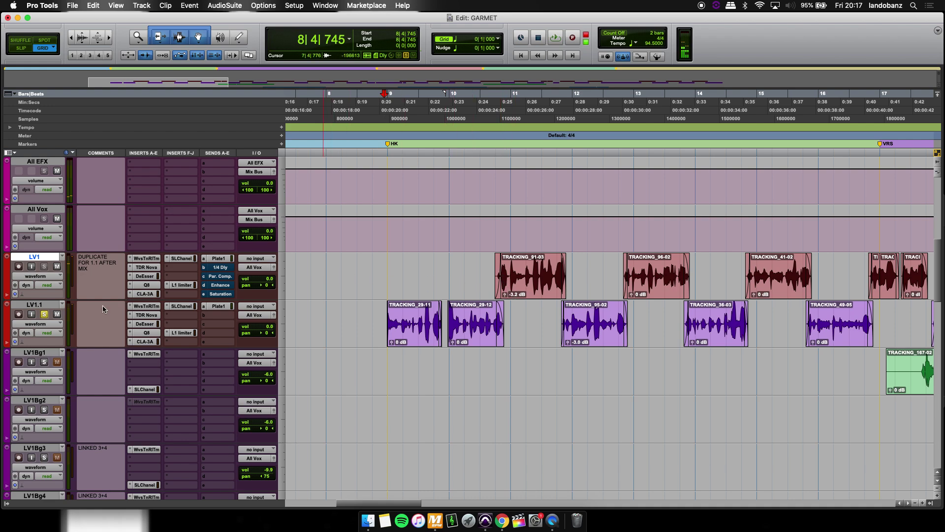
pyautogui.click(368, 256)
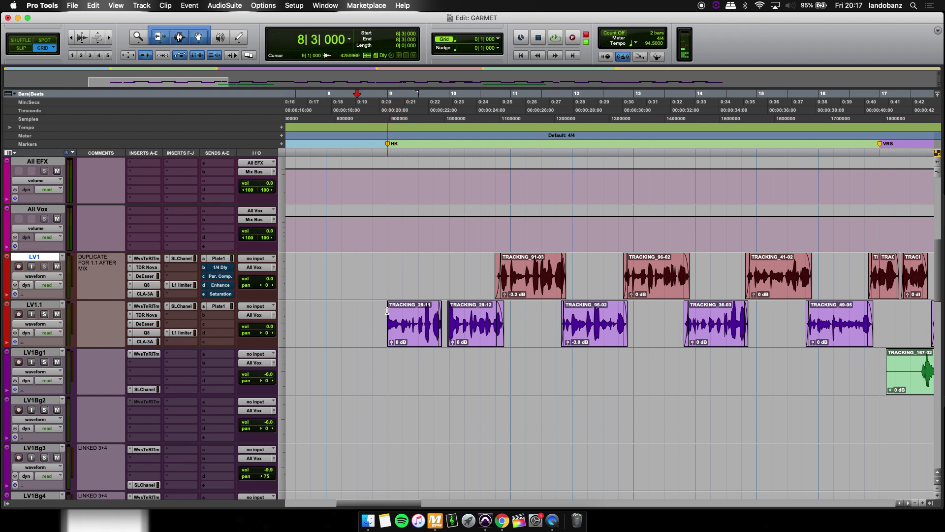
pyautogui.click(373, 307)
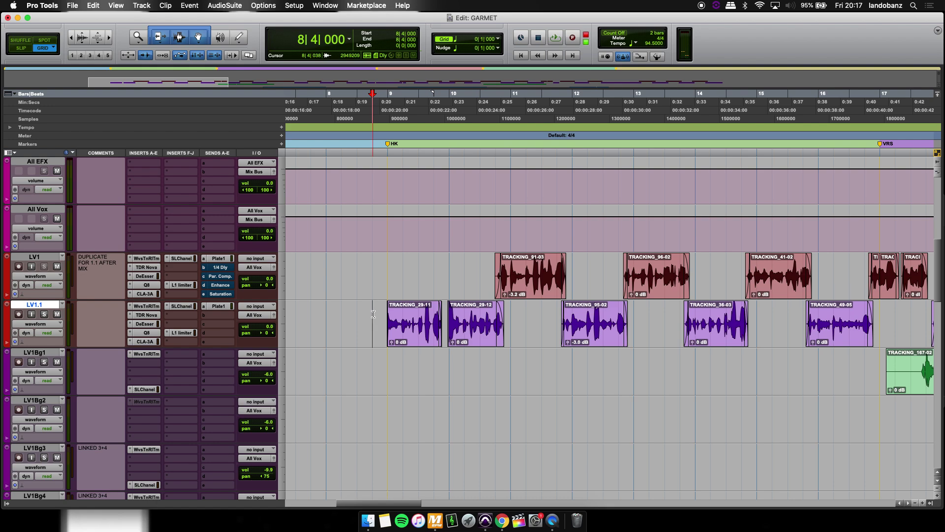
# Play the alternating lead vocal clips from 8|4|000 into bar 16.
pyautogui.press('space')
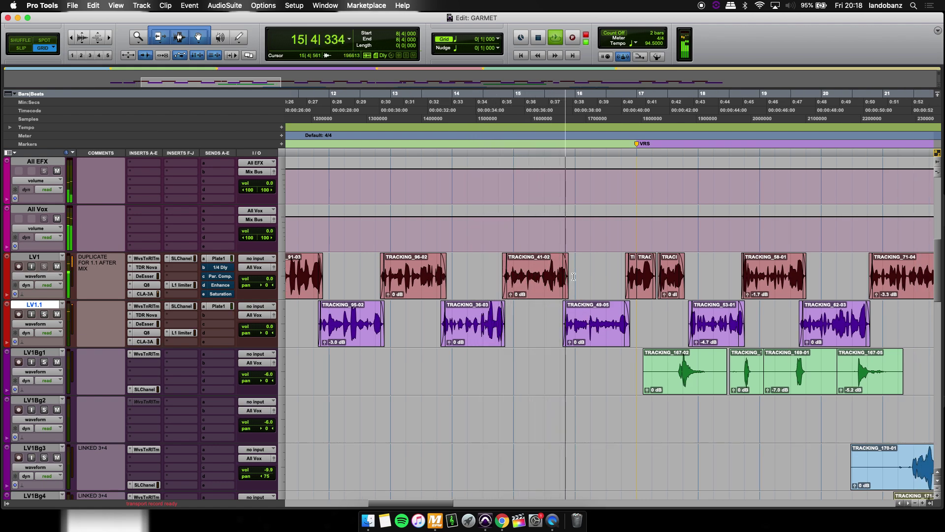
pyautogui.press('space')
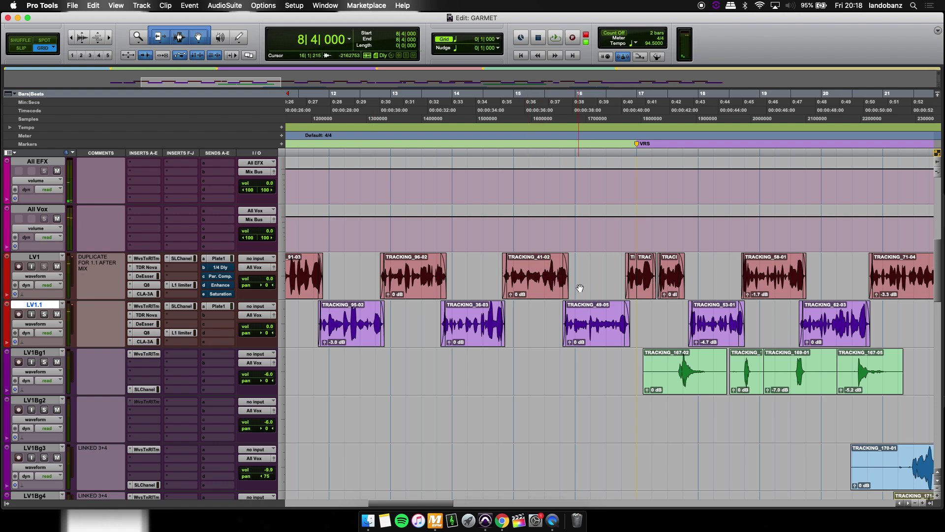
# Try extending the long Instrumentl.dp1 clip to 37|2|000 and clearing 35|1|000 to 36|1|000, and undo both edits.
pyautogui.scroll(10, 476, 284)
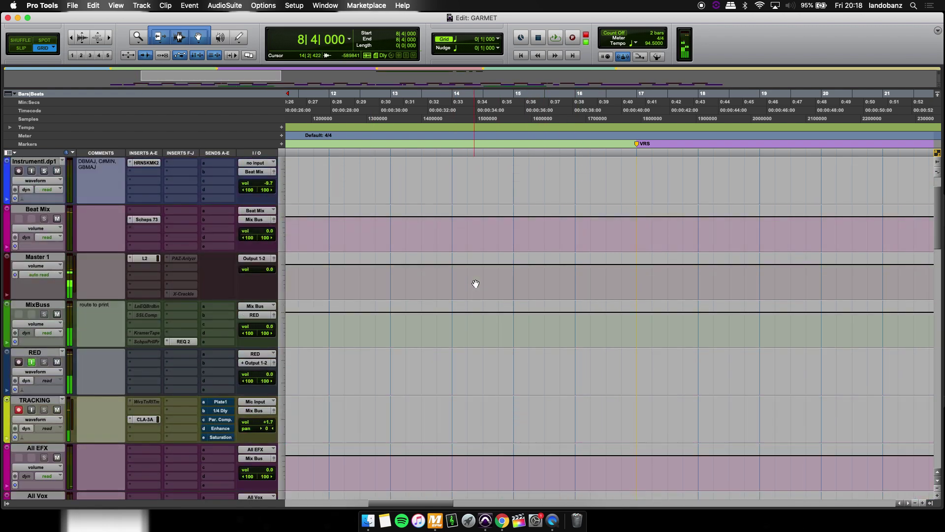
pyautogui.hscroll(10, 475, 284)
pyautogui.hscroll(20, 476, 283)
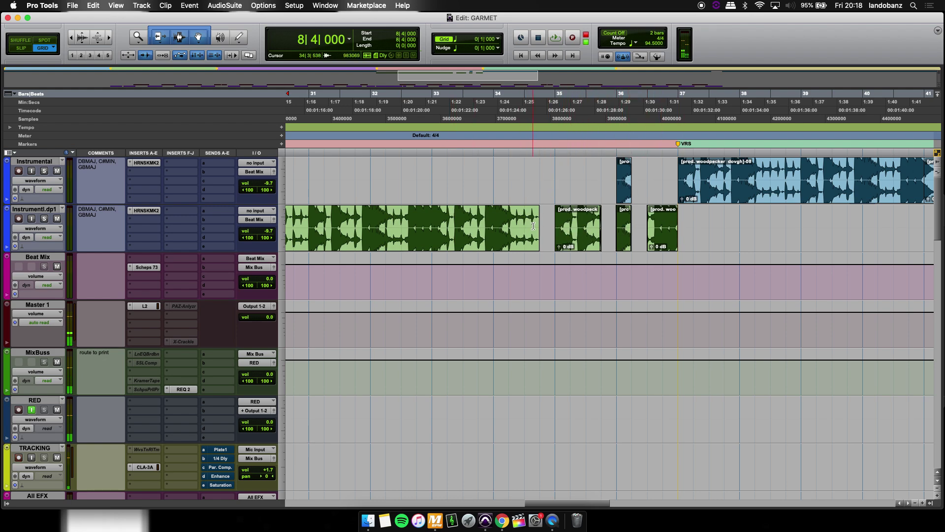
pyautogui.moveTo(533, 226); pyautogui.dragTo(671, 232)
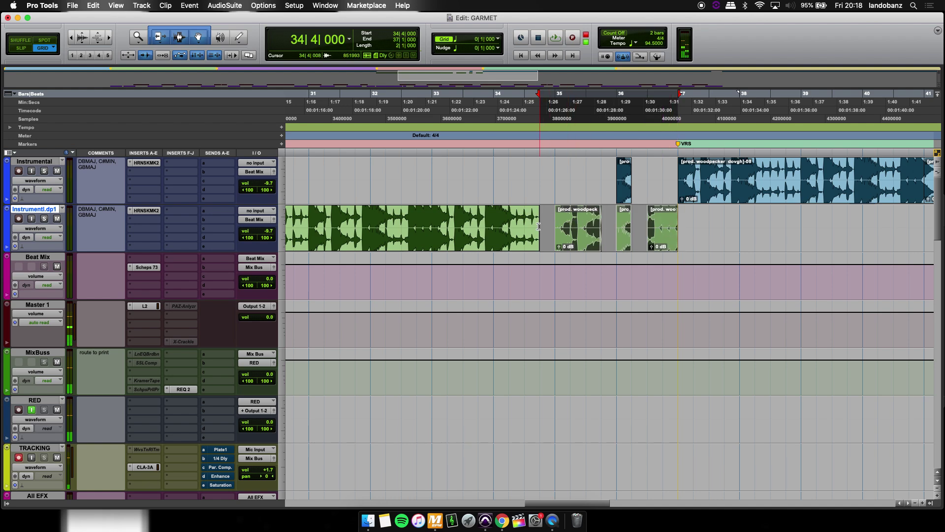
pyautogui.moveTo(539, 226); pyautogui.dragTo(693, 221)
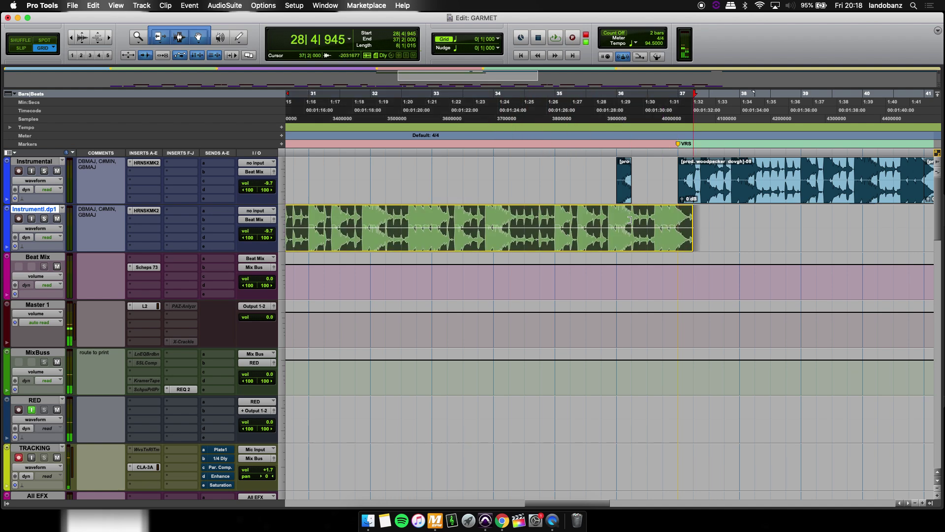
pyautogui.click(616, 220)
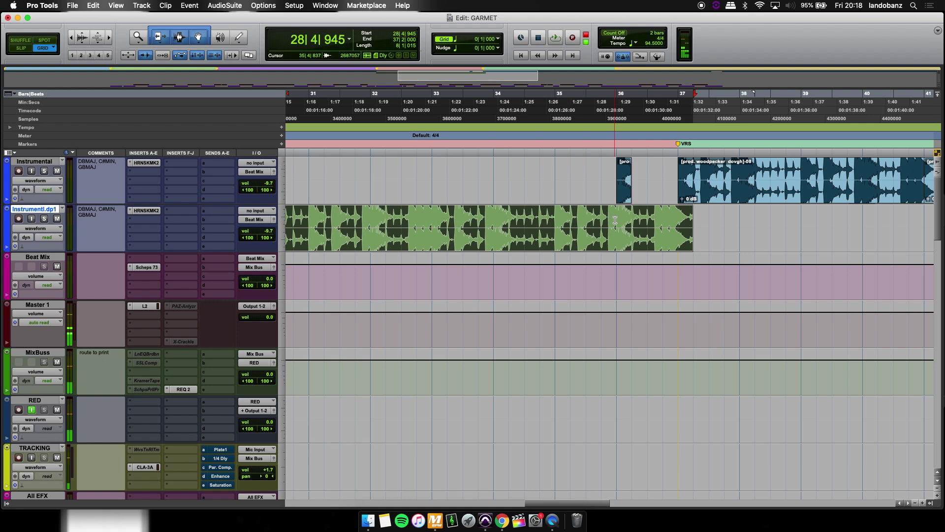
pyautogui.moveTo(617, 220); pyautogui.dragTo(554, 221)
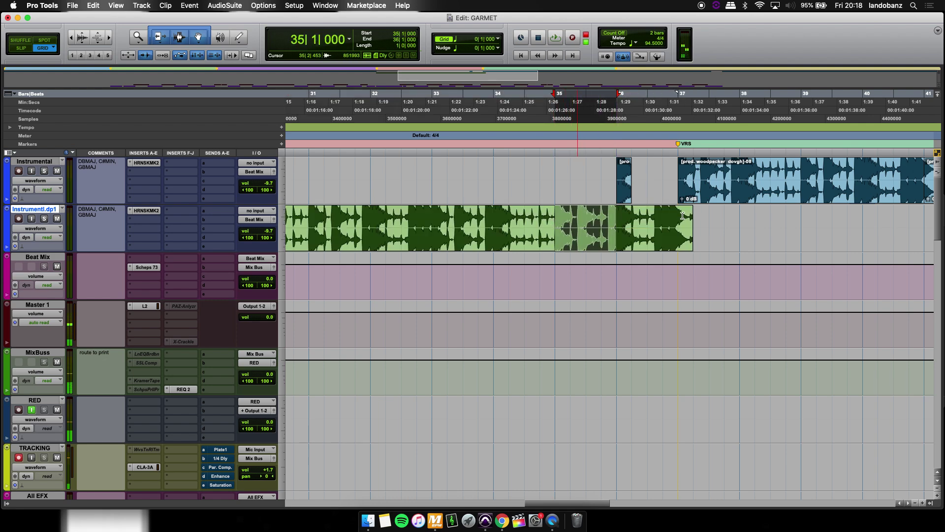
pyautogui.press('Delete')
pyautogui.press('super+z')
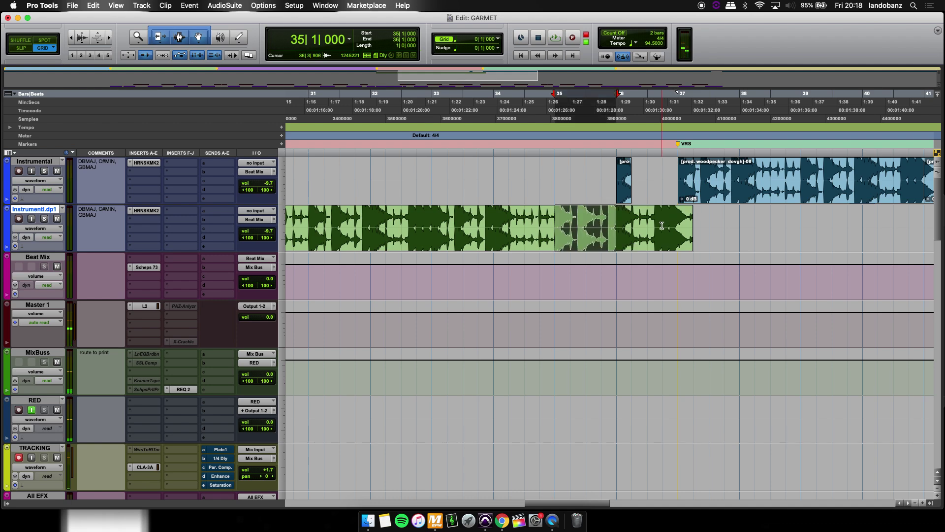
pyautogui.press('super+z')
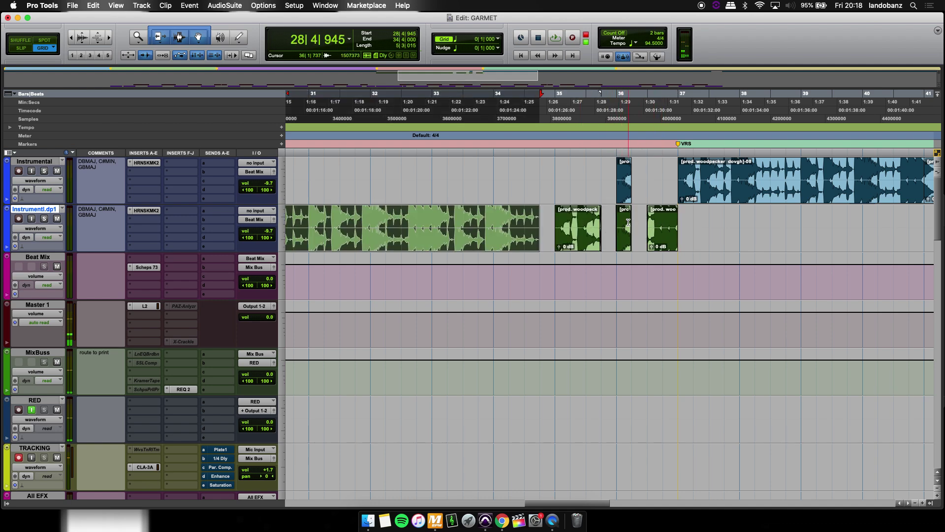
# Mute the Instrumentl.dp1 track and place the insertion point at 34|1|000 on the Instrumental track.
pyautogui.click(626, 199)
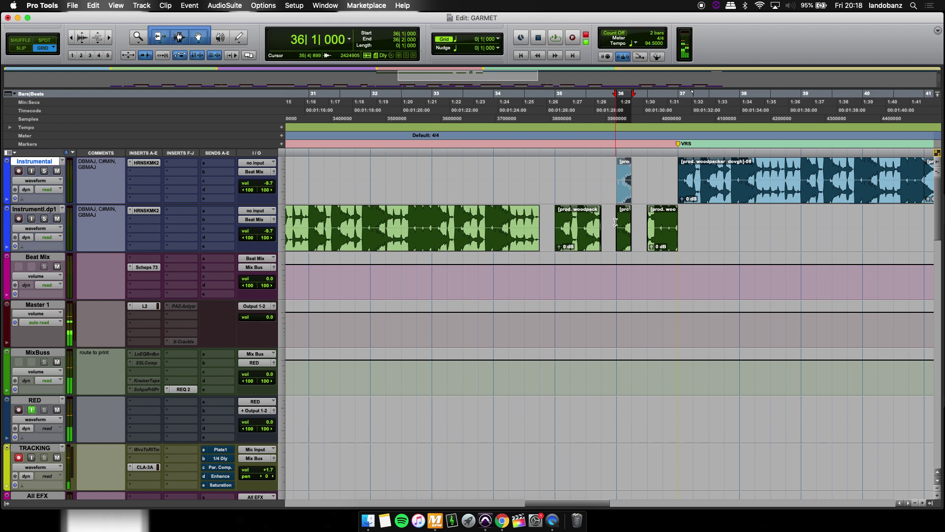
pyautogui.press('super+bracketright')
pyautogui.click(628, 246)
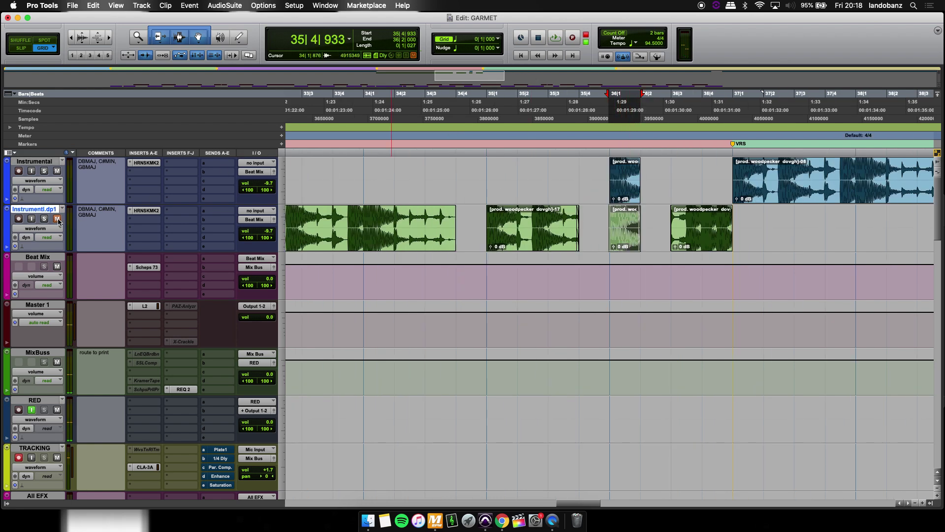
pyautogui.click(364, 179)
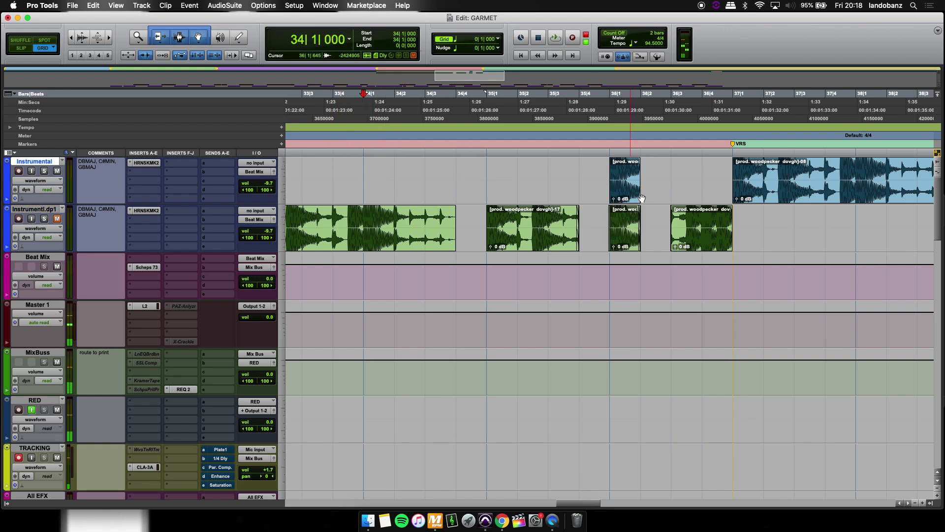
# Try extending the start of the Instrumental clip at 36|1 back to 35|4|938 with a short fade-in, and undo both edits.
pyautogui.click(630, 240)
pyautogui.press('super+bracketright')
pyautogui.press('super+bracketright')
pyautogui.press('super+bracketright')
pyautogui.press('super+bracketright')
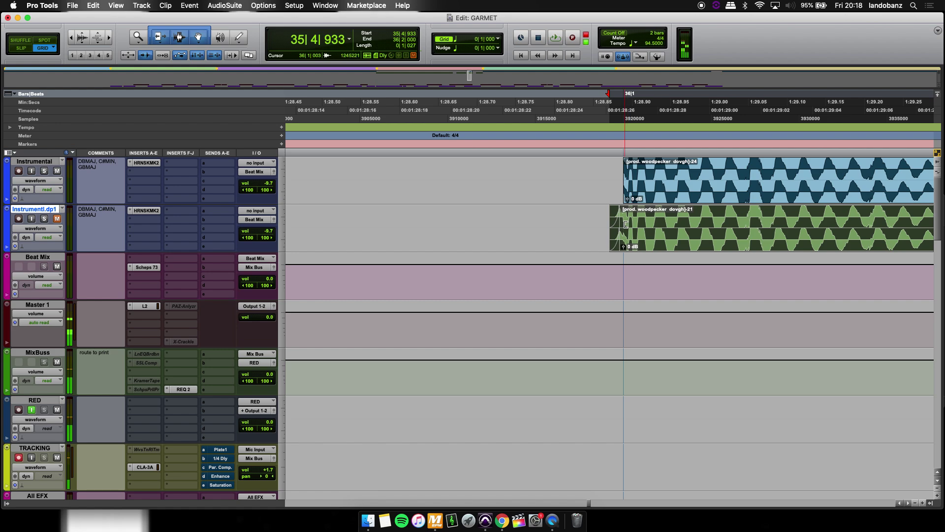
pyautogui.moveTo(628, 181); pyautogui.dragTo(614, 181)
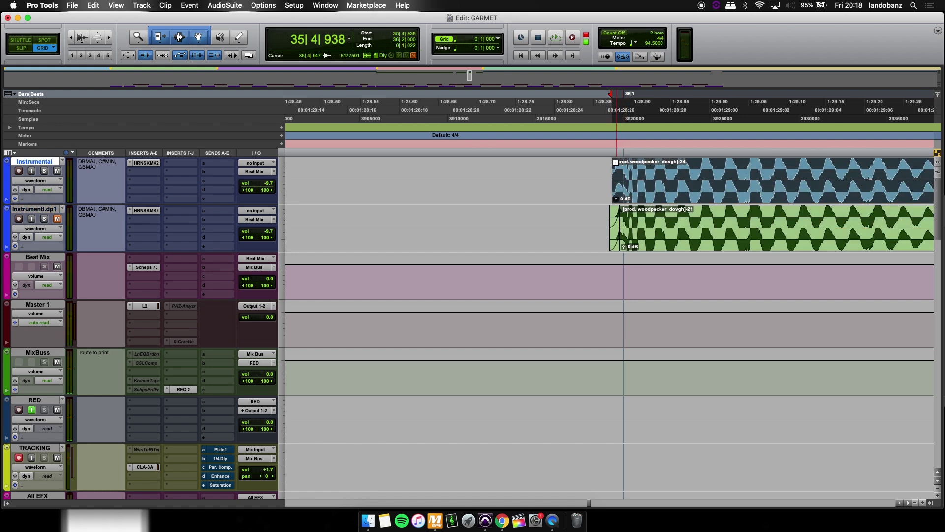
pyautogui.hscroll(5, 672, 191)
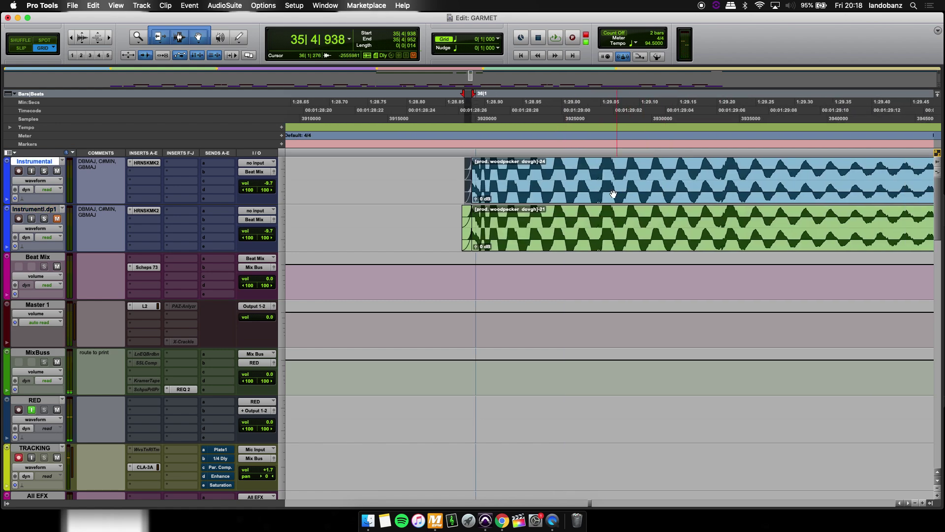
pyautogui.hscroll(10, 613, 194)
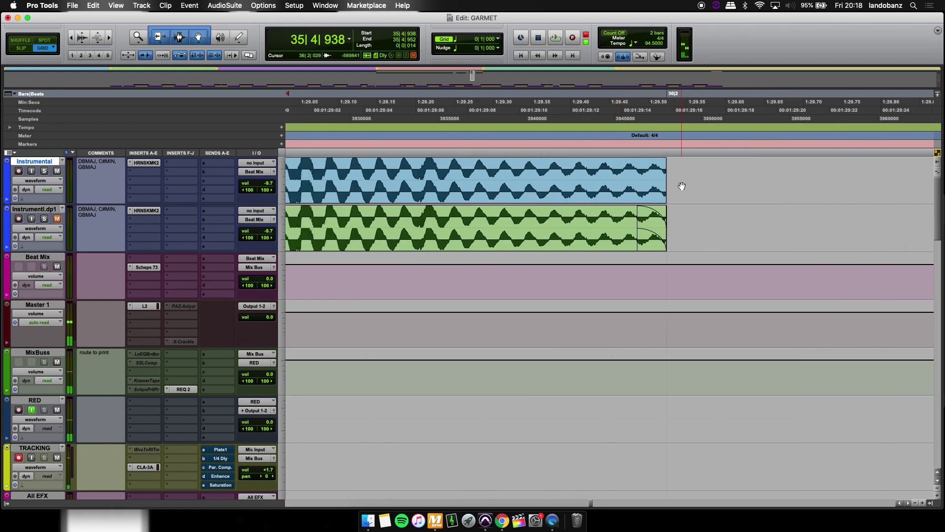
pyautogui.hscroll(-12, 652, 215)
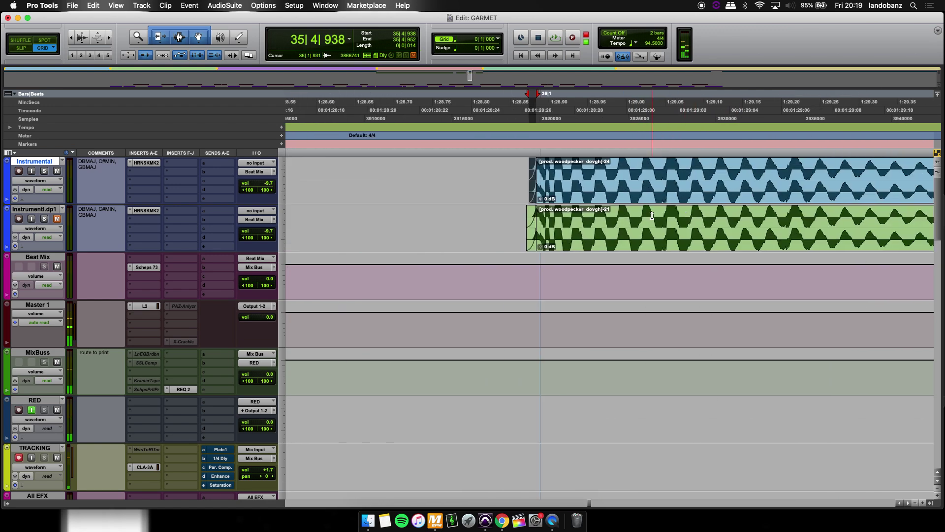
pyautogui.press('super+z')
pyautogui.press('super+z')
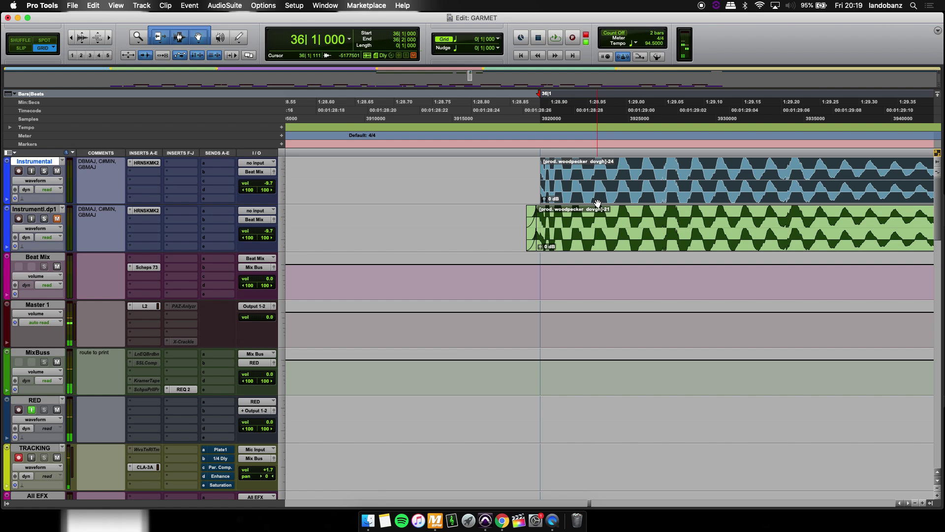
# Solo the Instrumental track and play its unfaded clip at 36|1 from 35|4|123.
pyautogui.press('r')
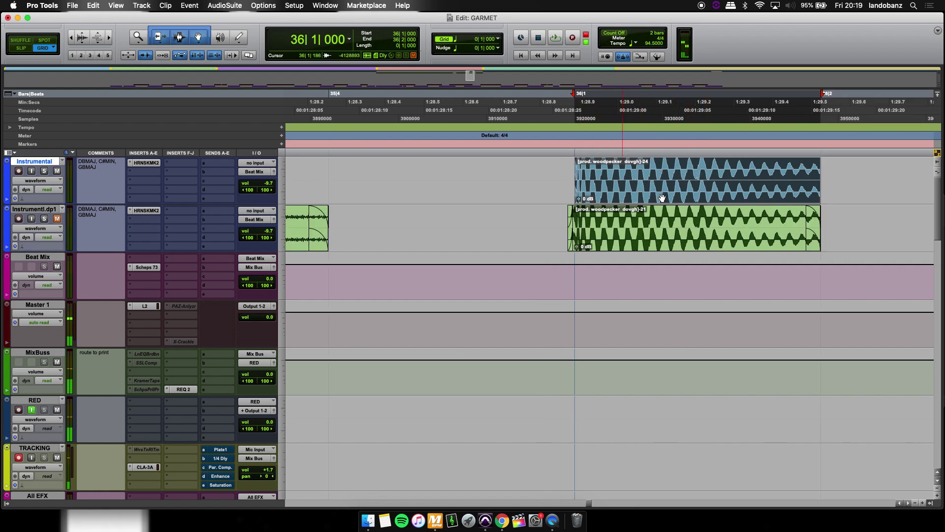
pyautogui.click(361, 178)
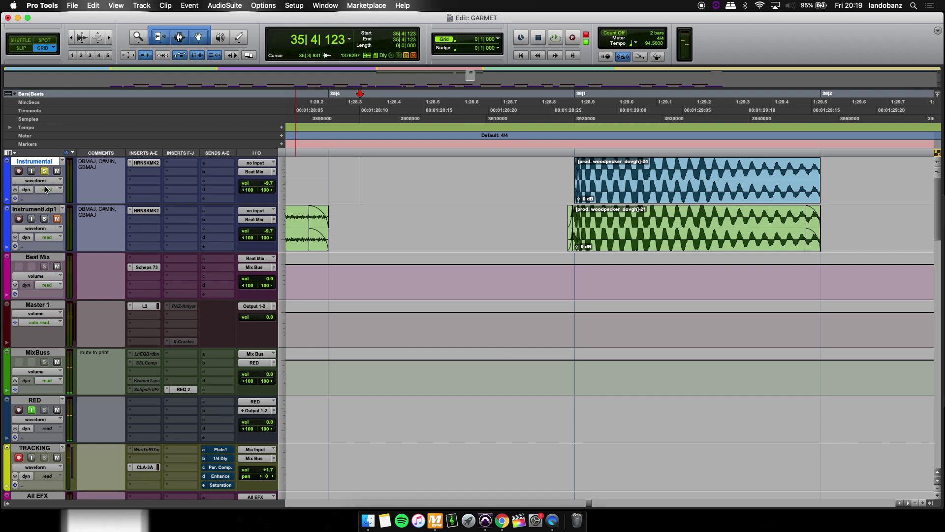
pyautogui.press('space')
pyautogui.press('space')
pyautogui.scroll(-4, 138, 271)
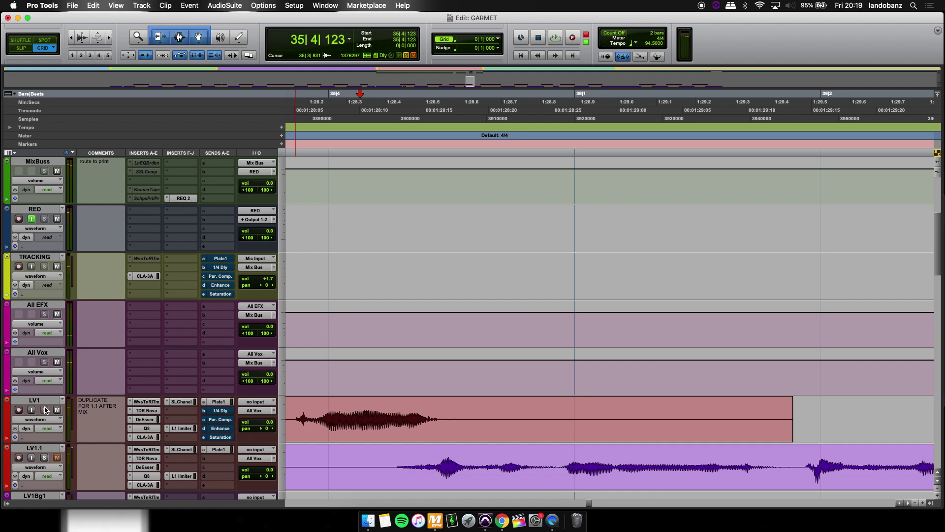
pyautogui.press('r')
pyautogui.scroll(4, 487, 327)
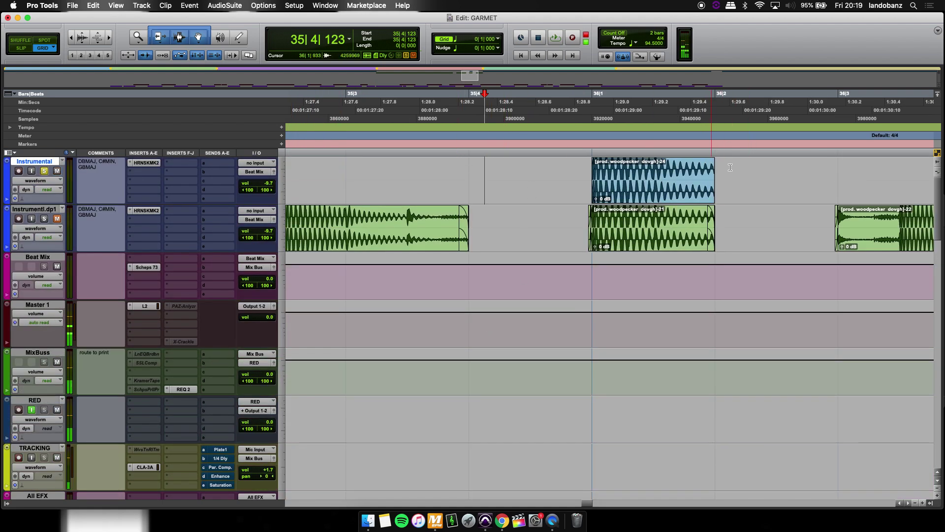
# Play the soloed Instrumental track twice from 35|3|557 through the unfaded clip at 36|1.
pyautogui.click(417, 168)
pyautogui.press('space')
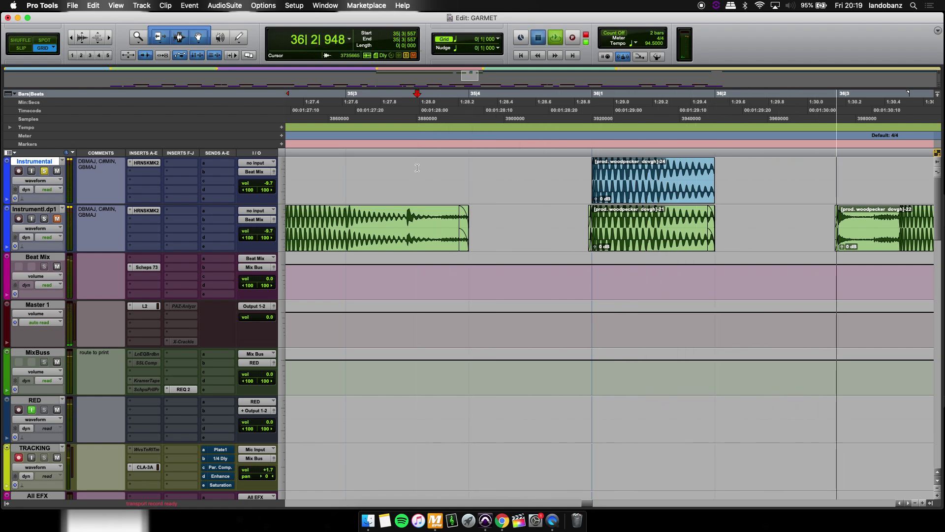
pyautogui.press('space')
pyautogui.press('space')
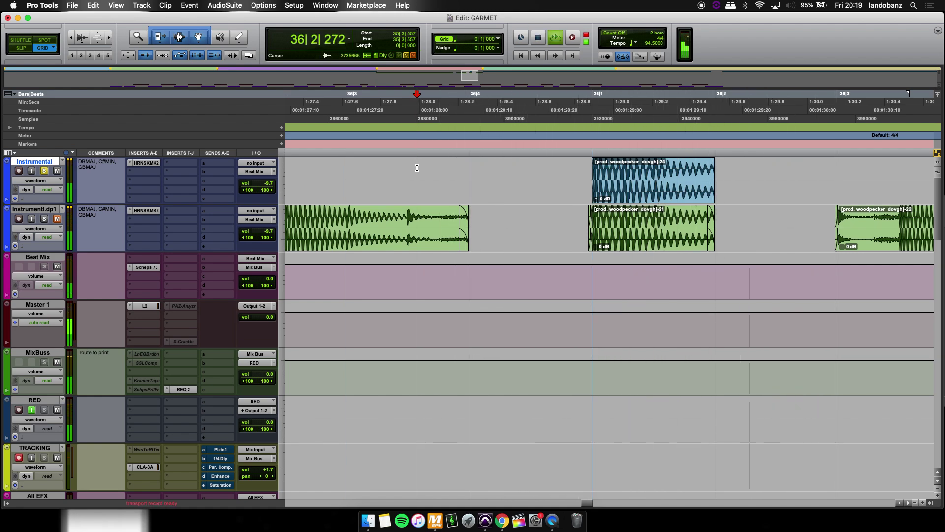
pyautogui.press('space')
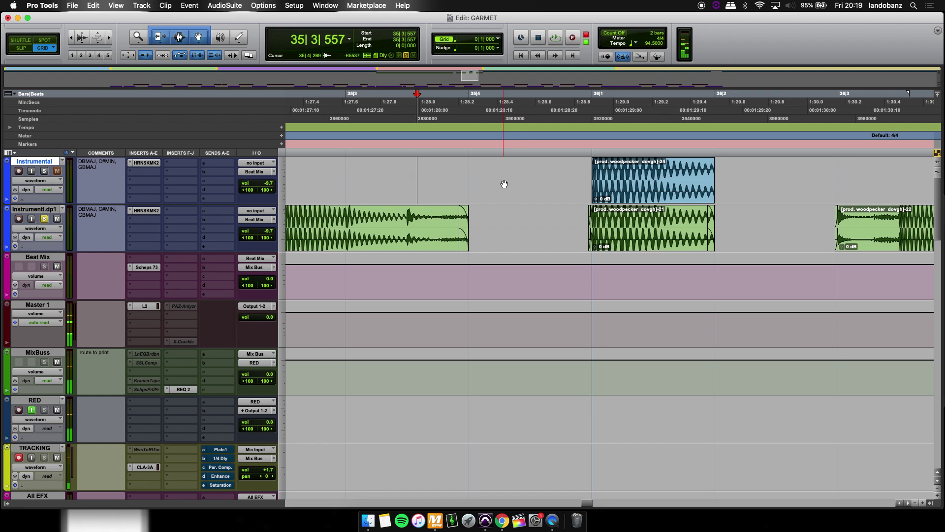
# Play Instrumentl.dp1 soloed from 35|3|557 to hear its faded clips for comparison.
pyautogui.press('space')
pyautogui.press('space')
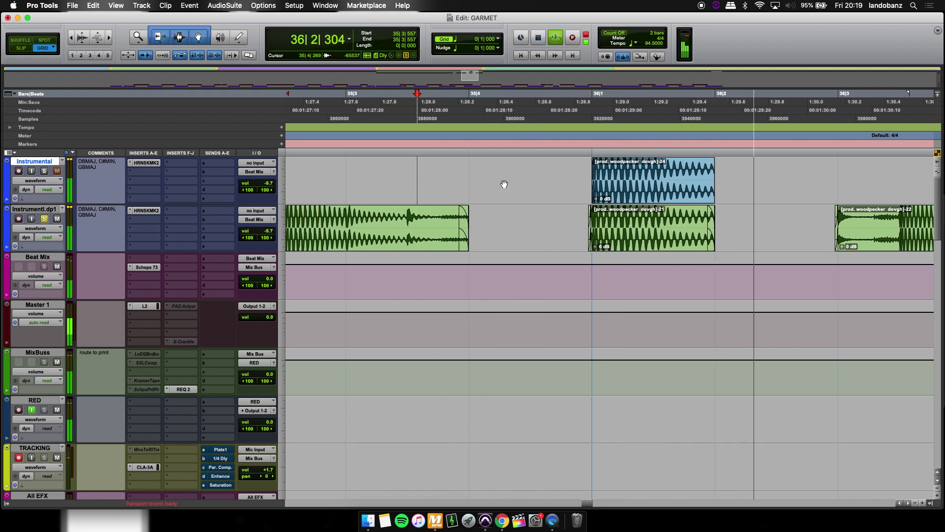
pyautogui.press('space')
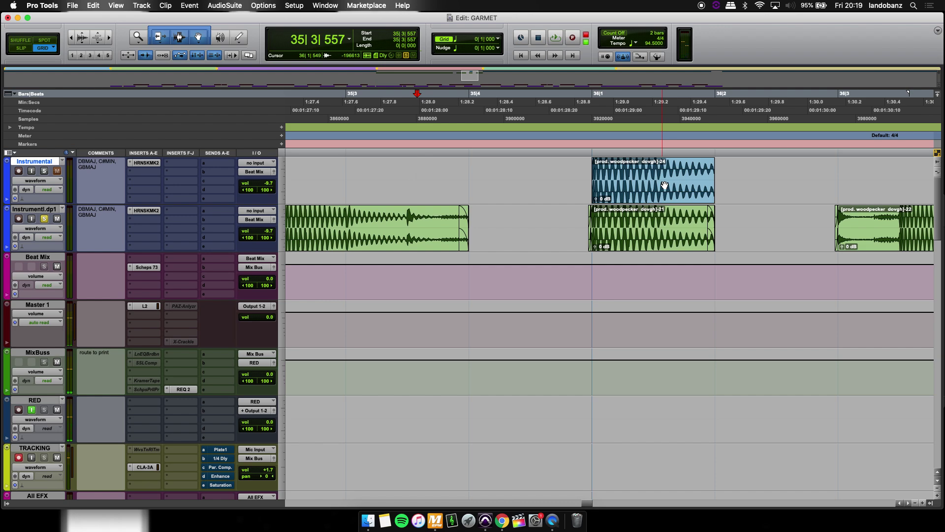
# Trim the start of TRACKING_36-05 on LV1.1 to 33|4|192.
pyautogui.press('r')
pyautogui.press('r')
pyautogui.press('r')
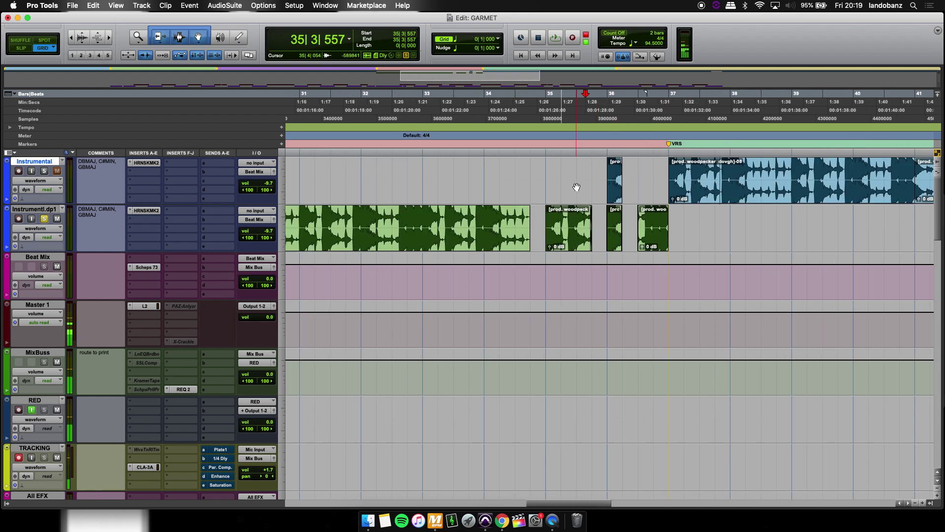
pyautogui.scroll(-2, 607, 263)
pyautogui.scroll(-10, 607, 263)
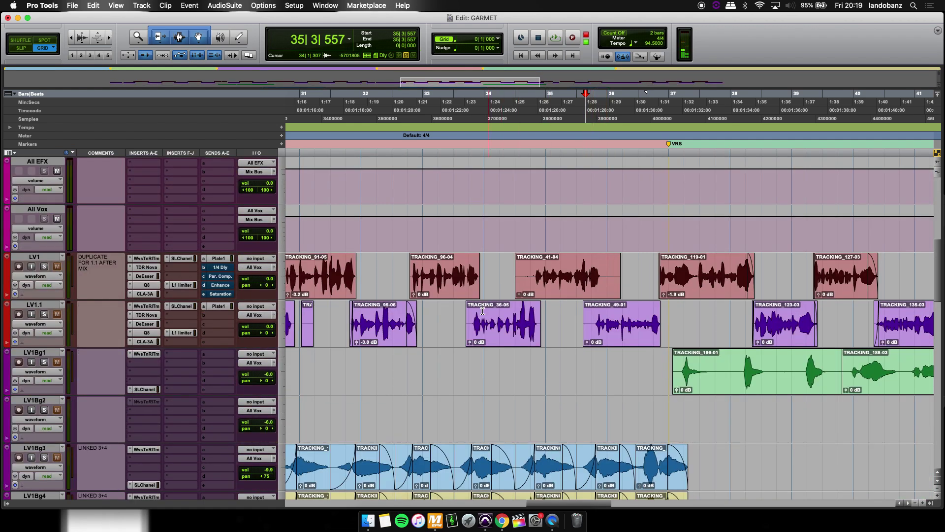
pyautogui.moveTo(467, 318); pyautogui.dragTo(474, 318)
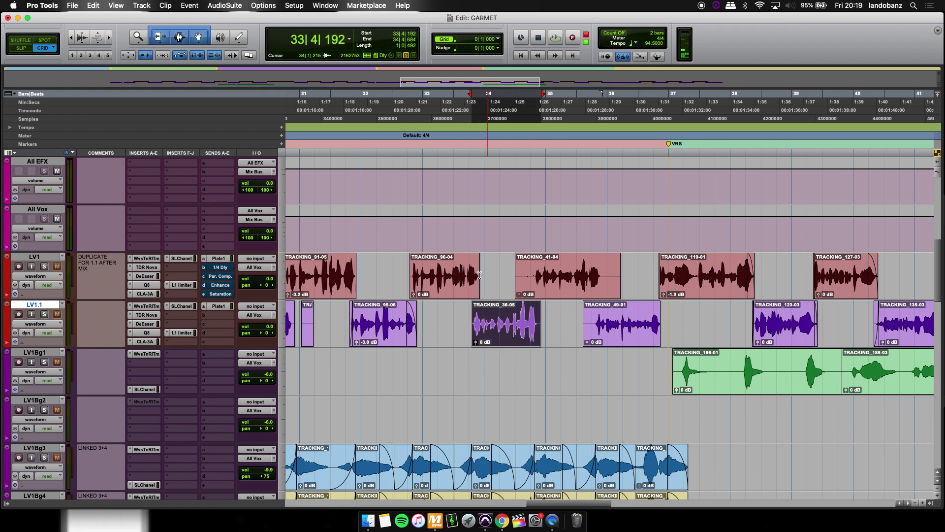
# Examine the lead vocal clips across the hook and verse, and place the insertion point at 35|3|000 on LV1.1.
pyautogui.press('r')
pyautogui.press('r')
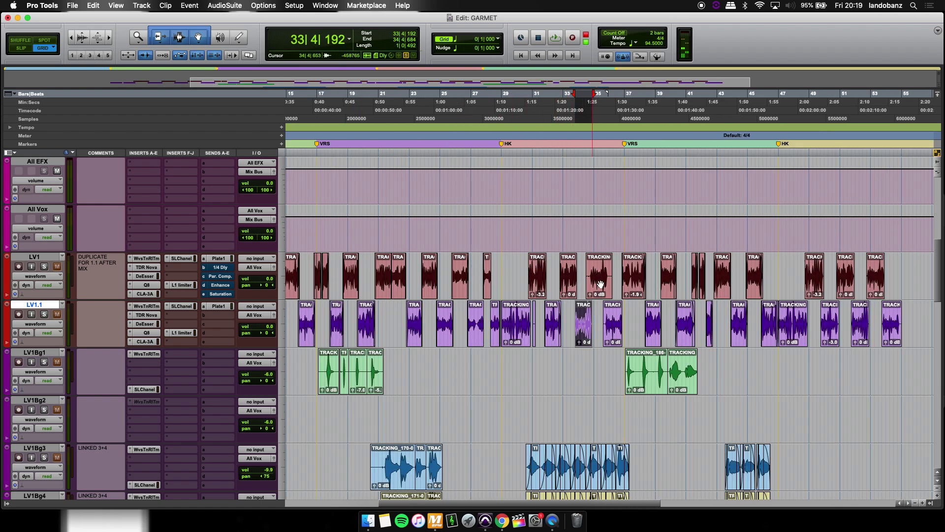
pyautogui.click(658, 283)
pyautogui.press('t')
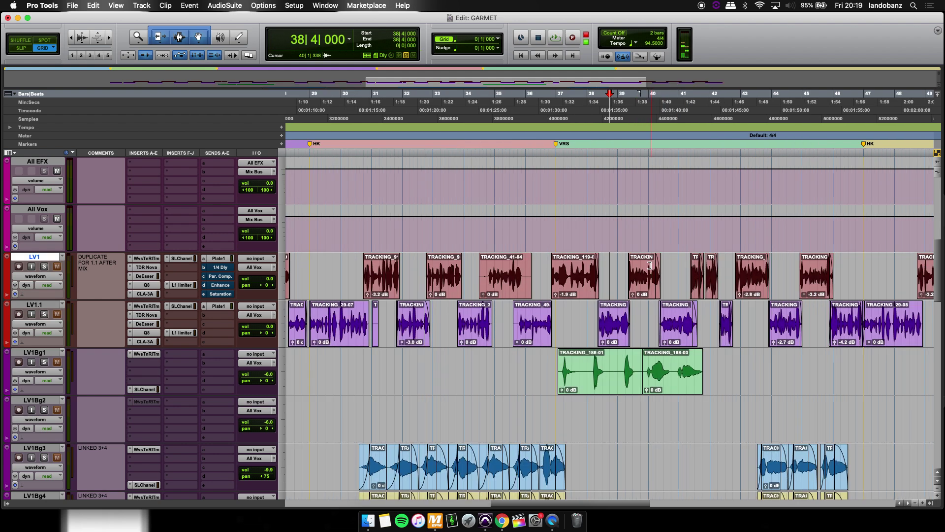
pyautogui.press('t')
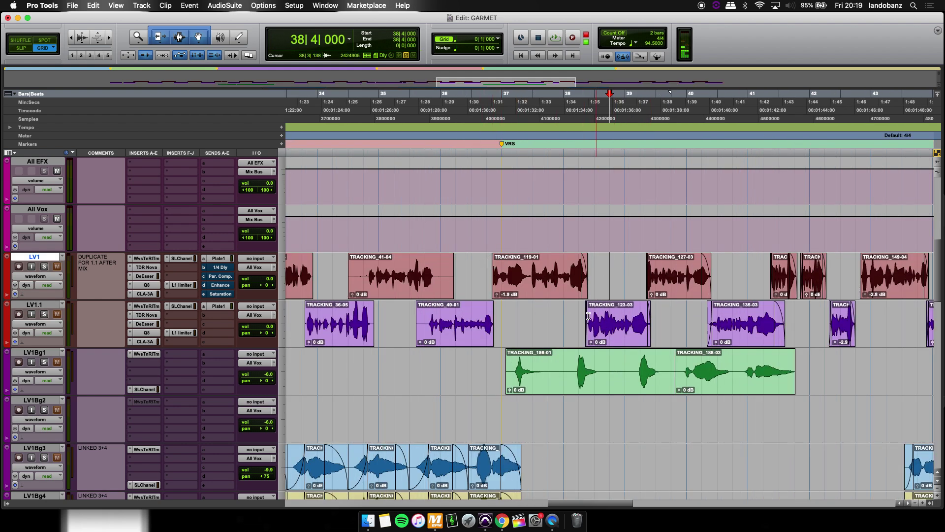
pyautogui.click(408, 323)
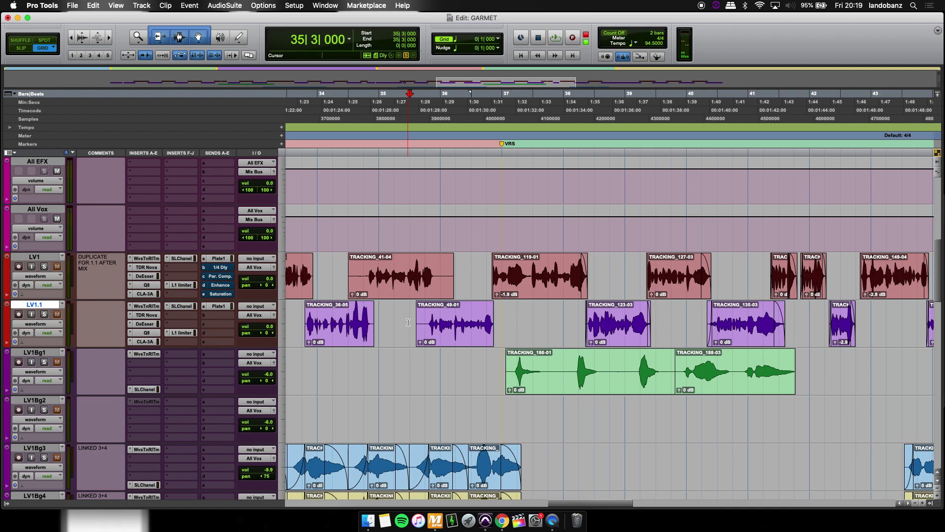
# Trim the start of TRACKING_49-01 on LV1.1 to 35|4|260.
pyautogui.press('space')
pyautogui.moveTo(423, 315); pyautogui.dragTo(430, 315)
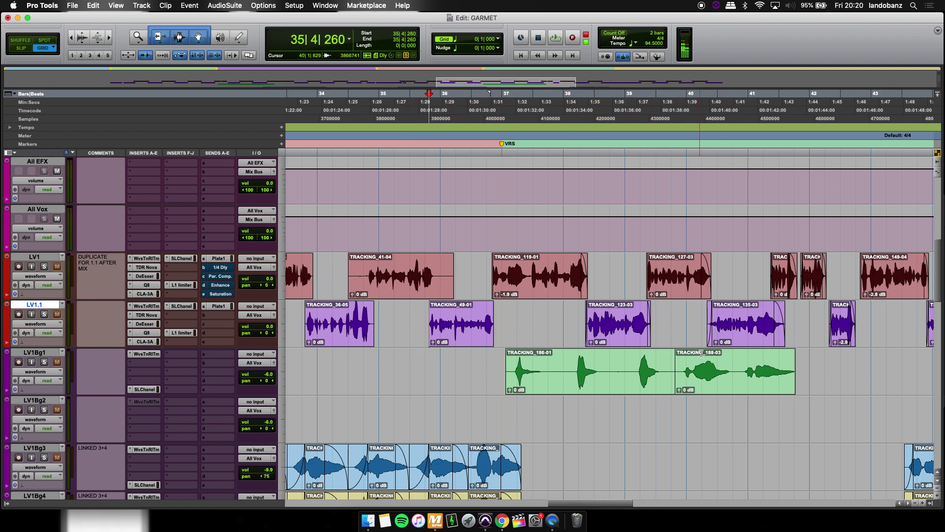
# Select TRACKING_135-03 on LV1.1 and examine its fade-in and fade-out against the neighbouring LV1 clips.
pyautogui.click(737, 340)
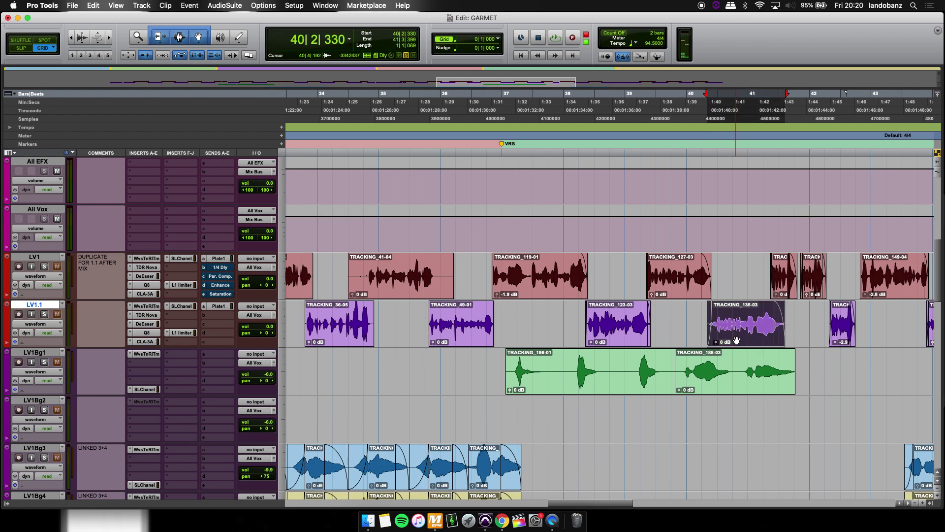
pyautogui.press('super+bracketright')
pyautogui.press('super+bracketright')
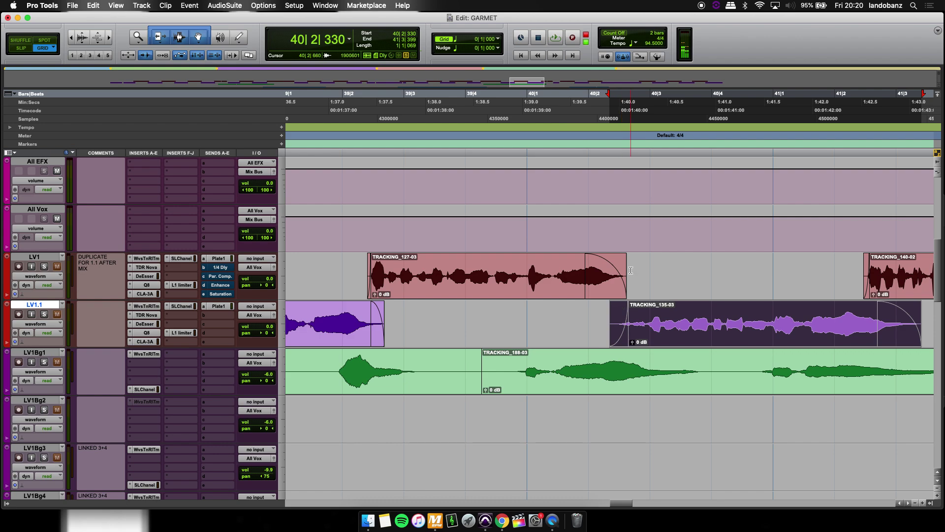
pyautogui.scroll(2, 675, 272)
pyautogui.hscroll(4, 674, 272)
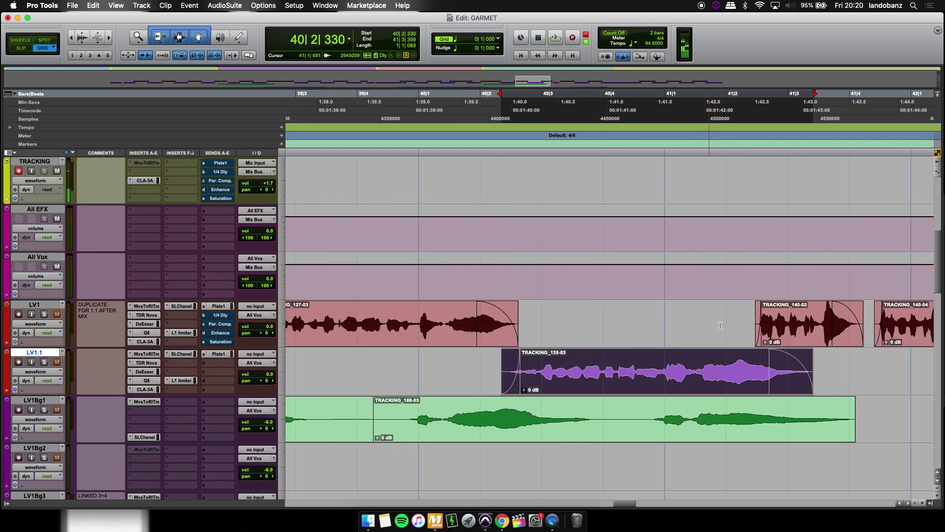
pyautogui.press('super+bracketleft')
pyautogui.press('super+bracketleft')
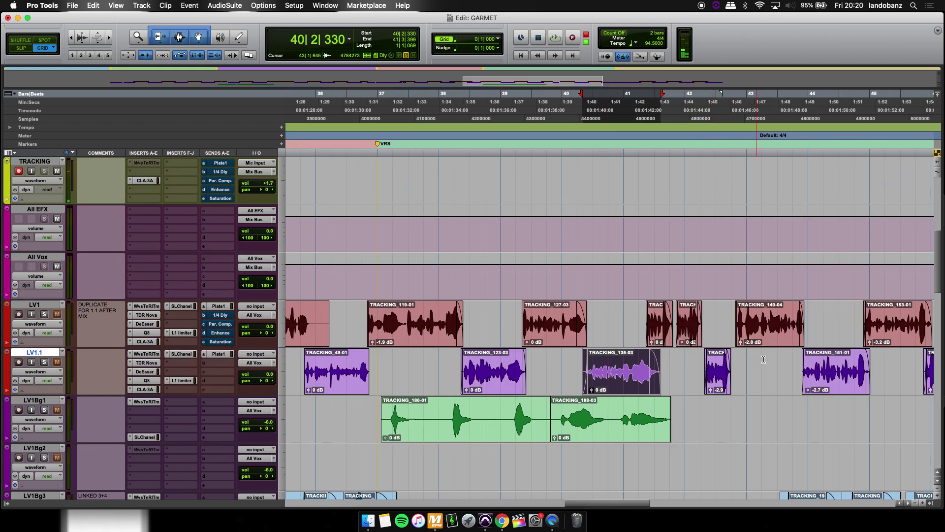
# Shift the fade-out of TRACKING_151-01 on LV1.1 earlier so that it begins at 44|4|568.
pyautogui.click(843, 320)
pyautogui.press('r')
pyautogui.press('t')
pyautogui.press('t')
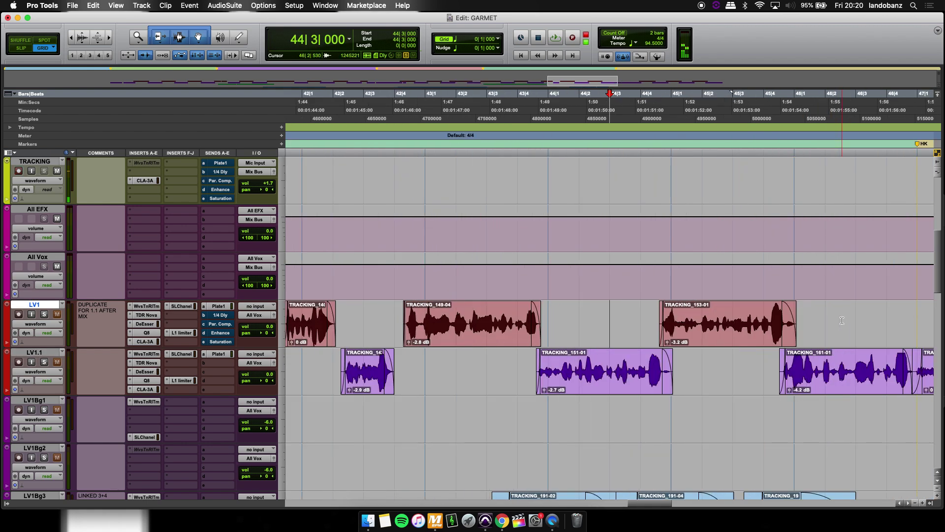
pyautogui.hscroll(1, 842, 321)
pyautogui.press('super+bracketright')
pyautogui.hscroll(2, 792, 331)
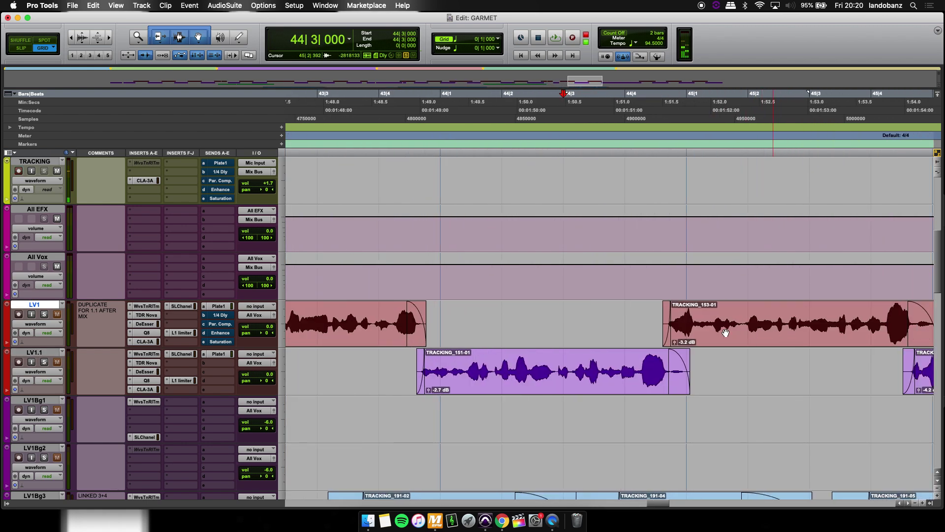
pyautogui.moveTo(670, 378)
pyautogui.mouseDown()
pyautogui.moveTo(708, 378)
pyautogui.moveTo(651, 379)
pyautogui.moveTo(690, 384)
pyautogui.moveTo(661, 378)
pyautogui.mouseUp()
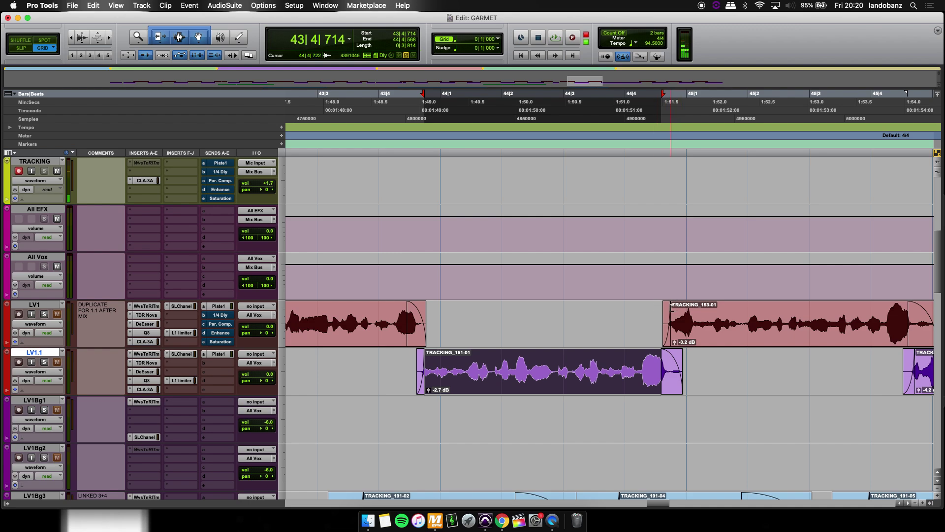
# Turn off the solo on Instrumentl.dp1 and play the vocals from 43|4|154 through the end of TRACKING_151-01.
pyautogui.click(389, 360)
pyautogui.press('space')
pyautogui.press('space')
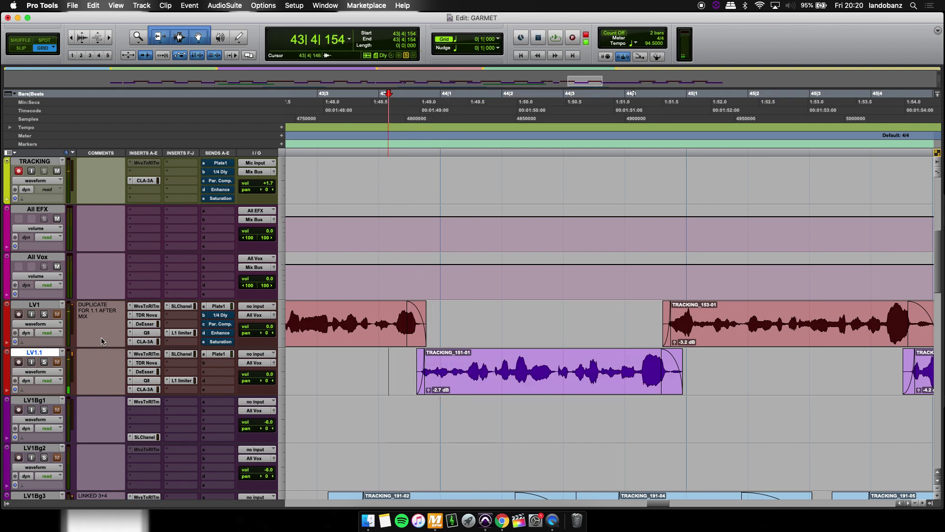
pyautogui.scroll(10, 35, 182)
pyautogui.click(44, 171)
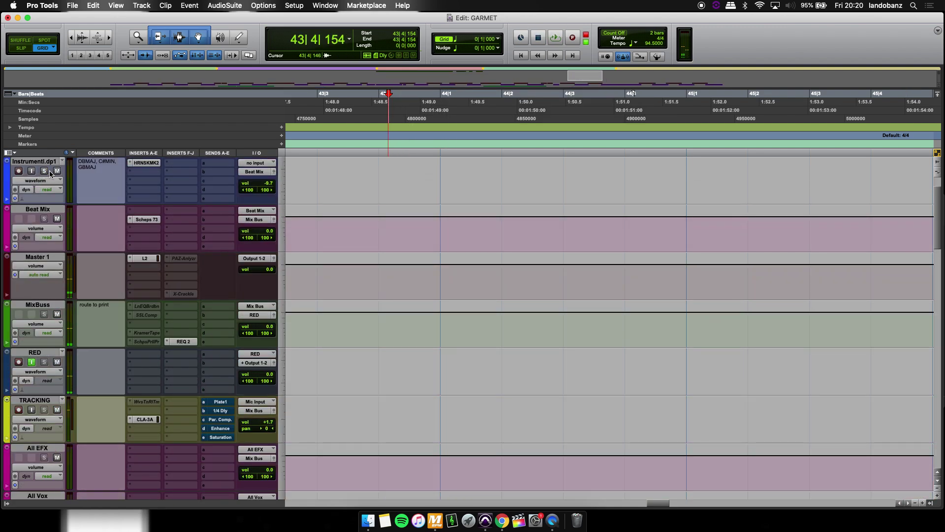
pyautogui.scroll(1, 197, 246)
pyautogui.press('space')
pyautogui.scroll(-6, 509, 308)
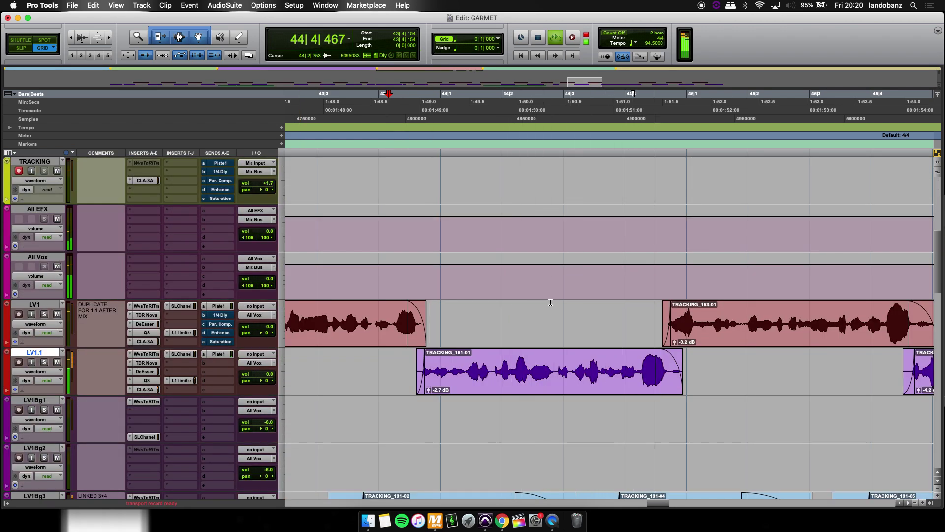
pyautogui.press('space')
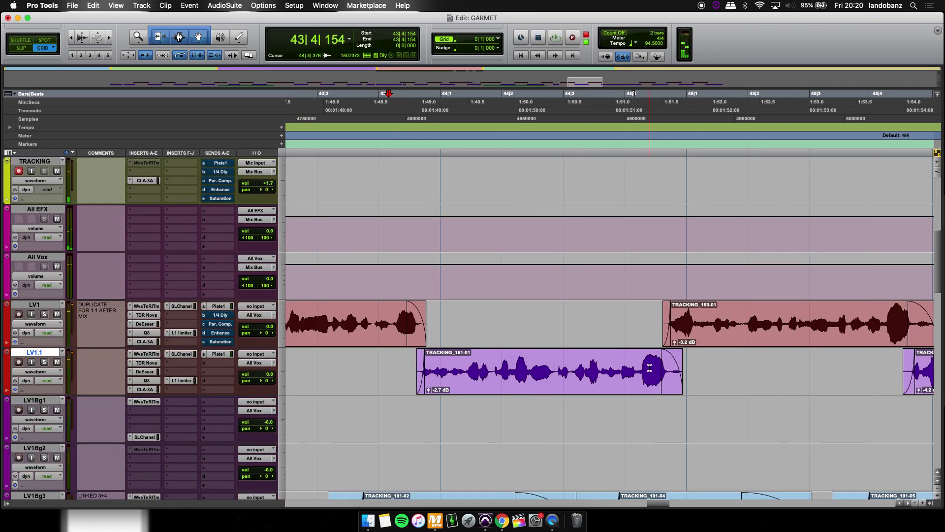
# Pull the fade-out of TRACKING_151-01 back to begin at 44|4|346 and play the cut-off ending from 44|3|000.
pyautogui.moveTo(658, 368); pyautogui.dragTo(646, 368)
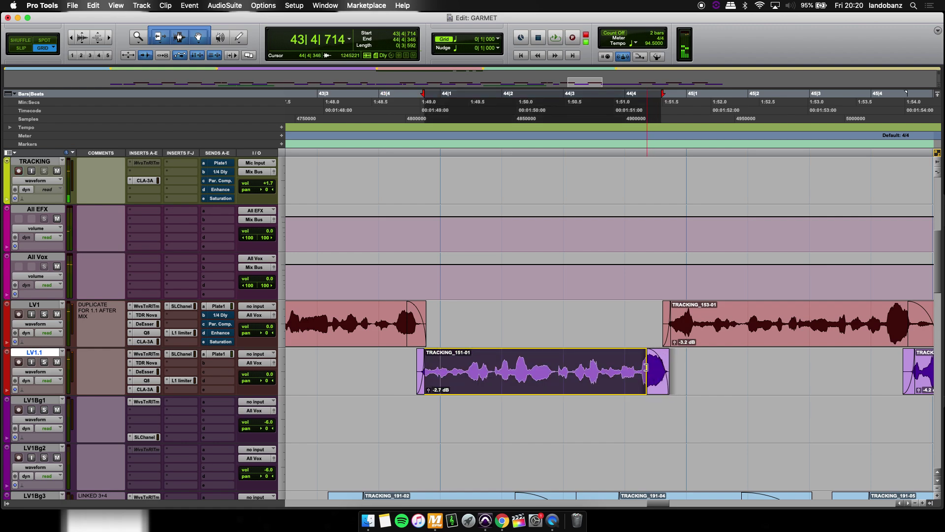
pyautogui.click(550, 357)
pyautogui.press('space')
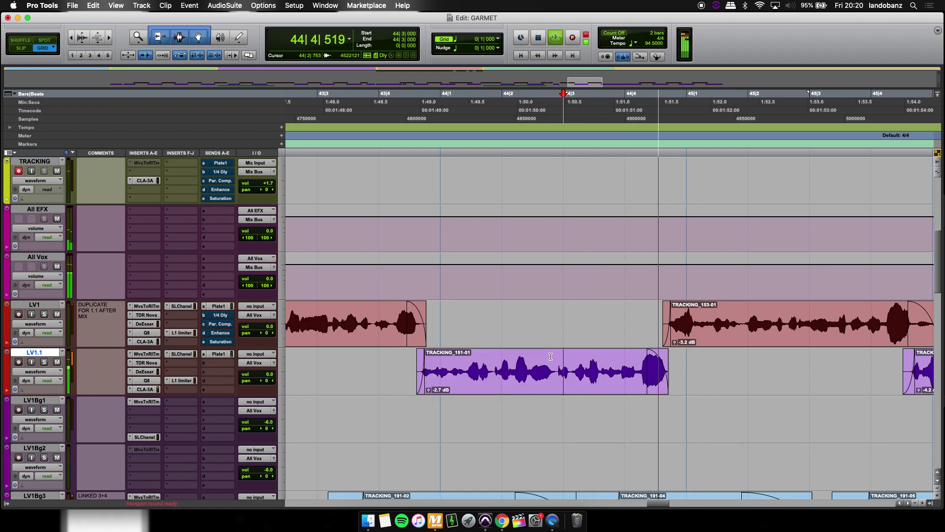
pyautogui.press('space')
# Extend TRACKING_151-01 so its fade-out begins at 44|4|622, and save the session.
pyautogui.click(640, 369)
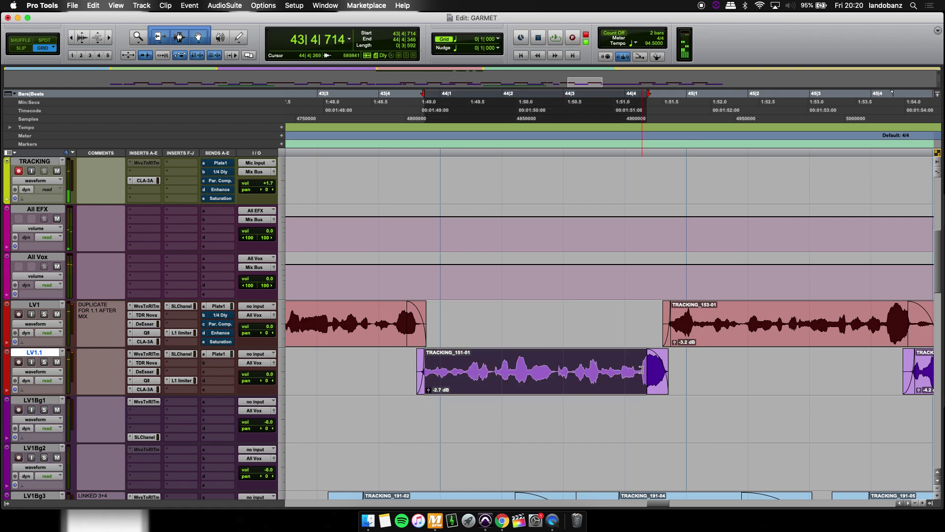
pyautogui.moveTo(641, 369); pyautogui.dragTo(664, 376)
pyautogui.press('super+s')
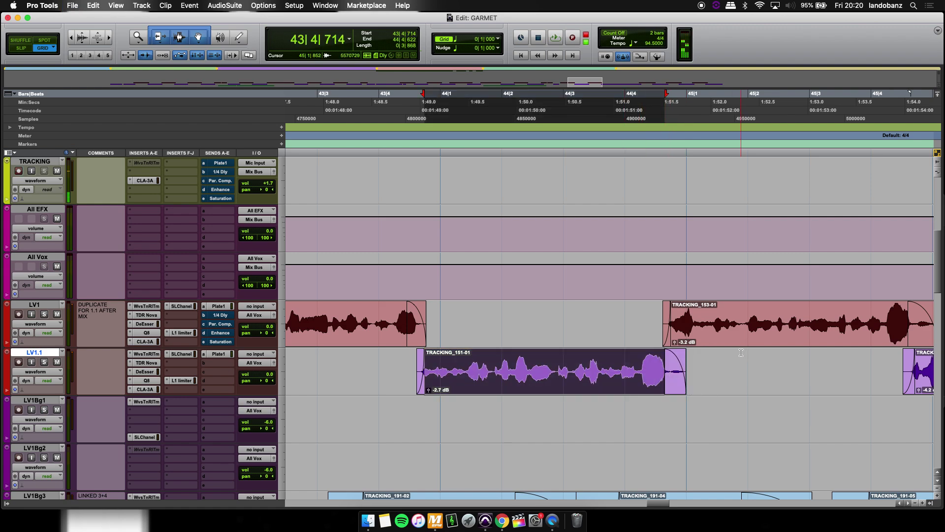
# In Slip mode, separate the gap between phrases in TRACKING_29-08 on LV1.1 from 47|4|576 to 47|4|899.
pyautogui.press('r')
pyautogui.press('r')
pyautogui.press('r')
pyautogui.press('r')
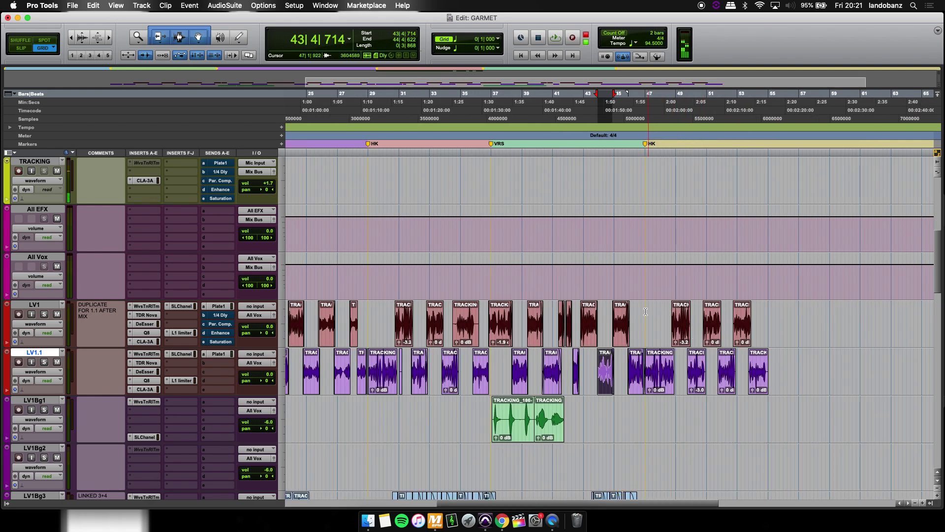
pyautogui.click(645, 312)
pyautogui.press('super+]')
pyautogui.press('super+]')
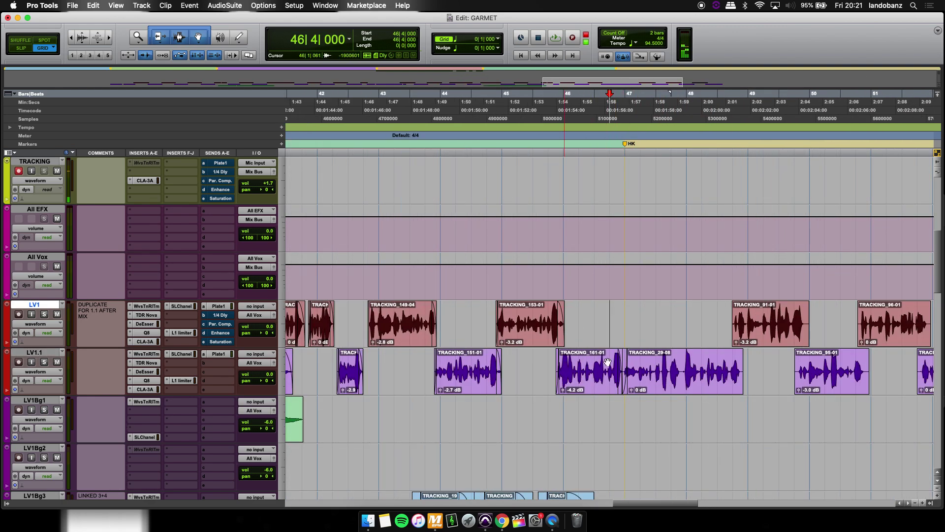
pyautogui.press('super+]')
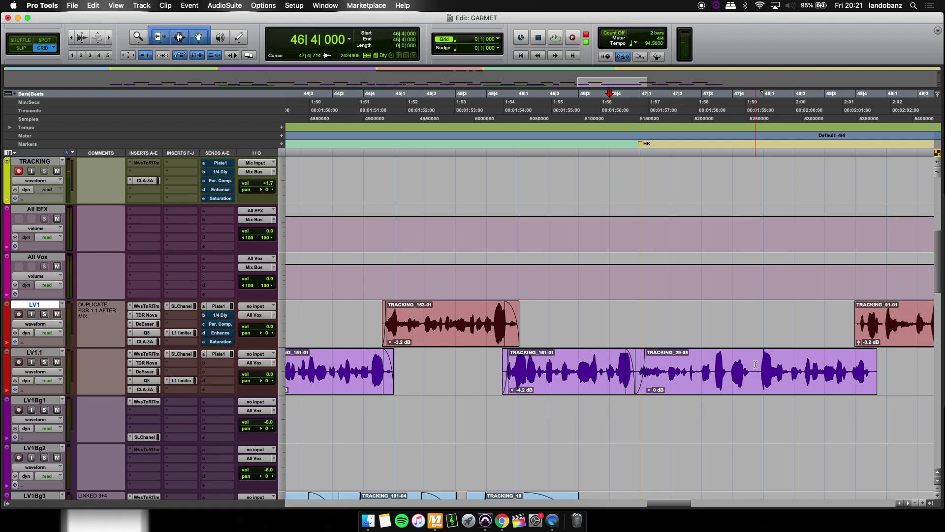
pyautogui.click(753, 364)
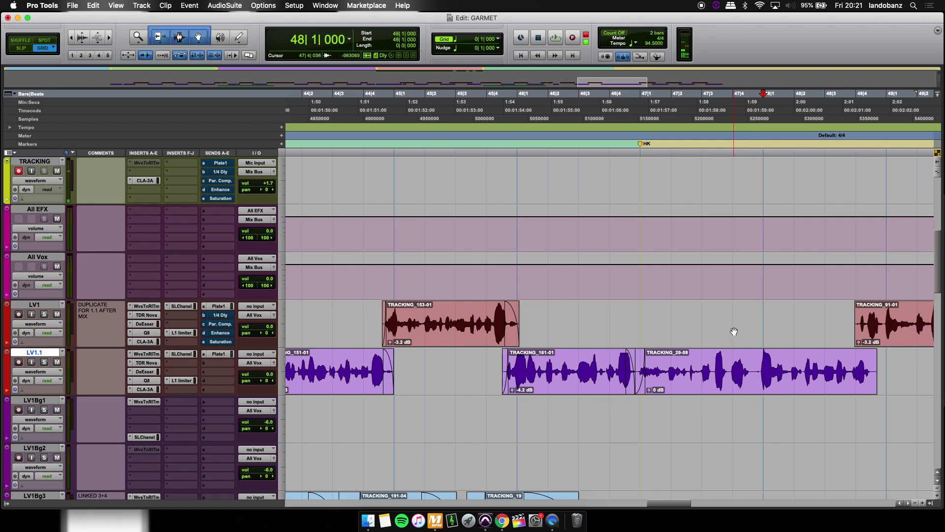
pyautogui.press('F3')
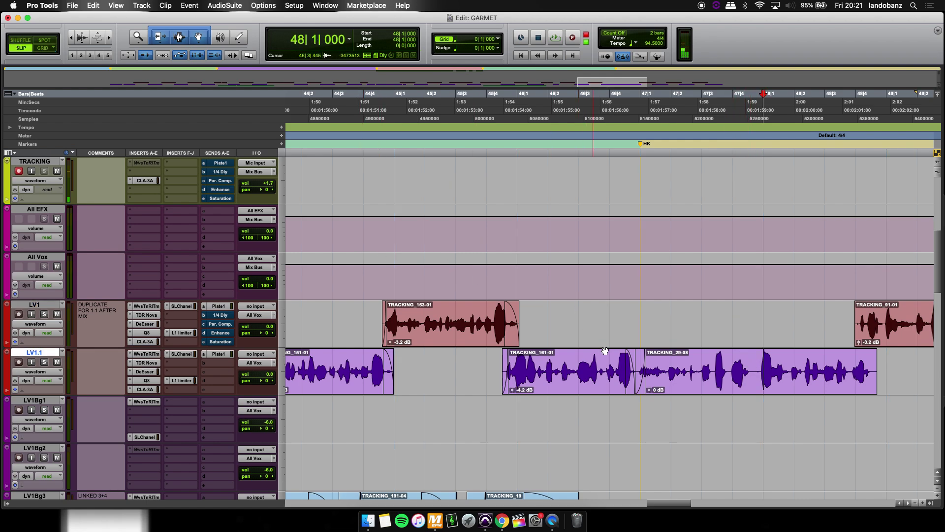
pyautogui.moveTo(751, 368); pyautogui.dragTo(761, 367)
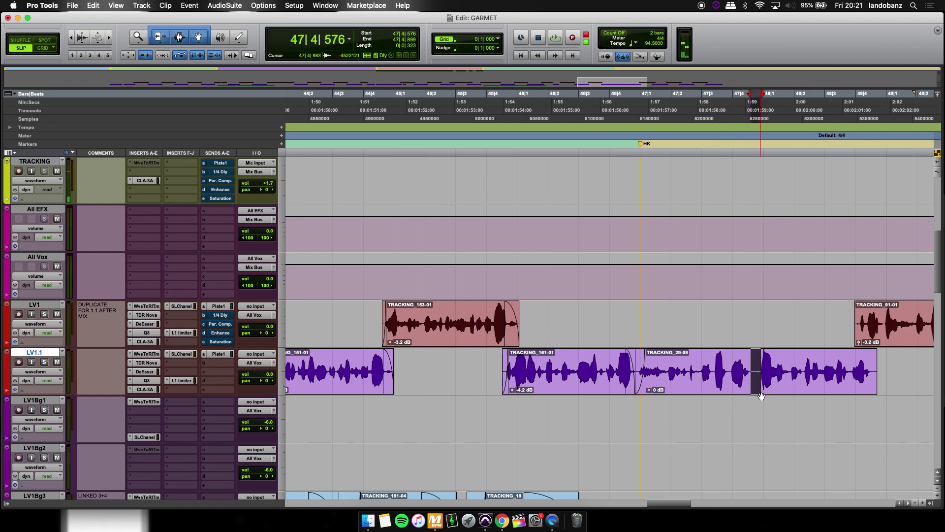
pyautogui.press('super+e')
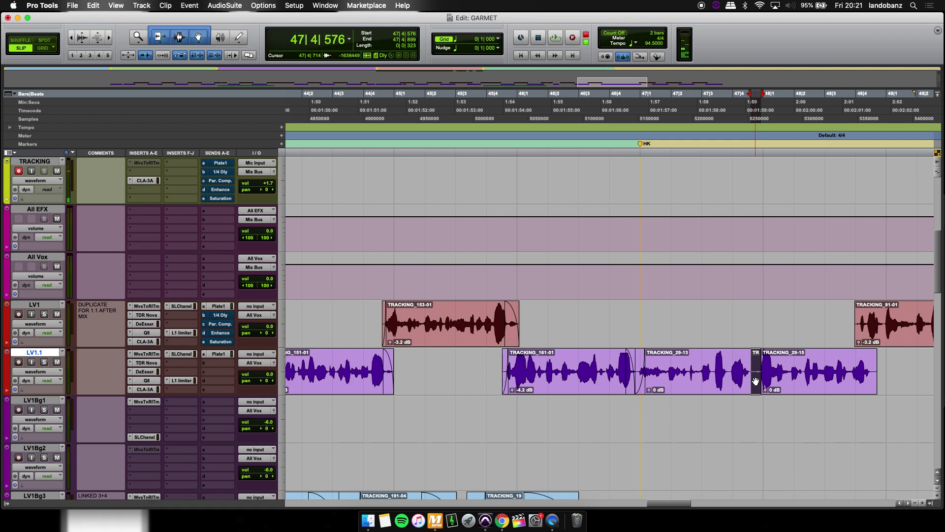
# Lower the separated gap clip's gain to -19.8 dB and add short crossfades at both of its edges.
pyautogui.press('super+bracketright')
pyautogui.press('super+bracketright')
pyautogui.press('super+bracketright')
pyautogui.press('super+bracketright')
pyautogui.moveTo(613, 390)
pyautogui.mouseDown()
pyautogui.moveTo(616, 405)
pyautogui.moveTo(597, 394)
pyautogui.mouseUp()
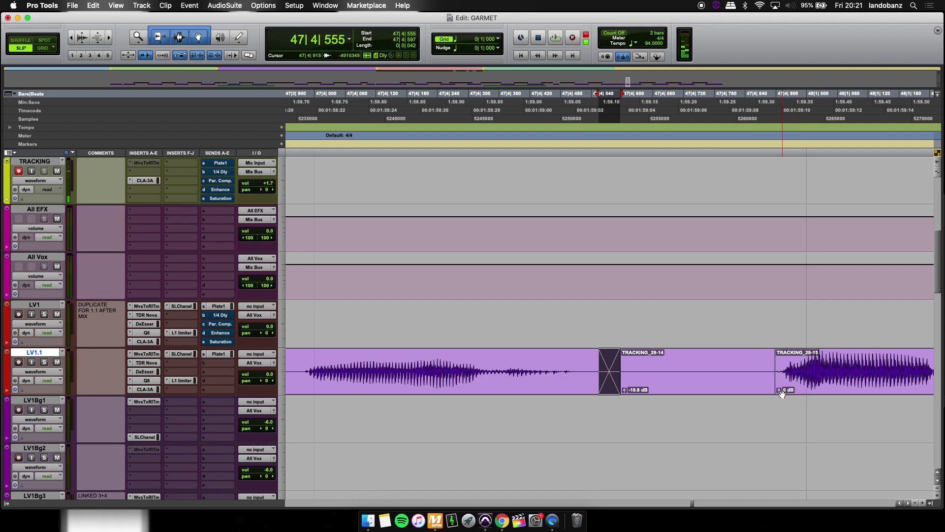
pyautogui.moveTo(776, 393); pyautogui.dragTo(766, 394)
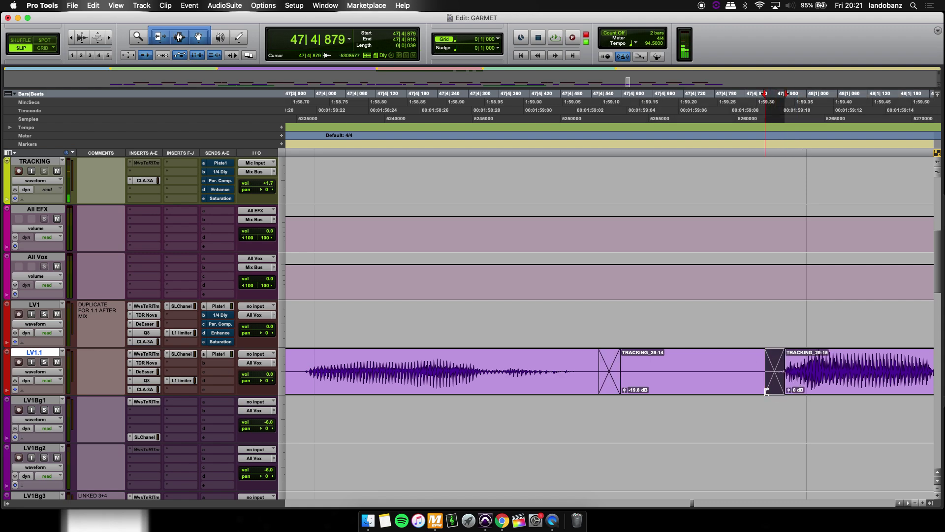
# Delete the separated gap clip between TRACKING_29-13 and TRACKING_29-15 on LV1.1.
pyautogui.hscroll(5, 767, 391)
pyautogui.click(541, 390)
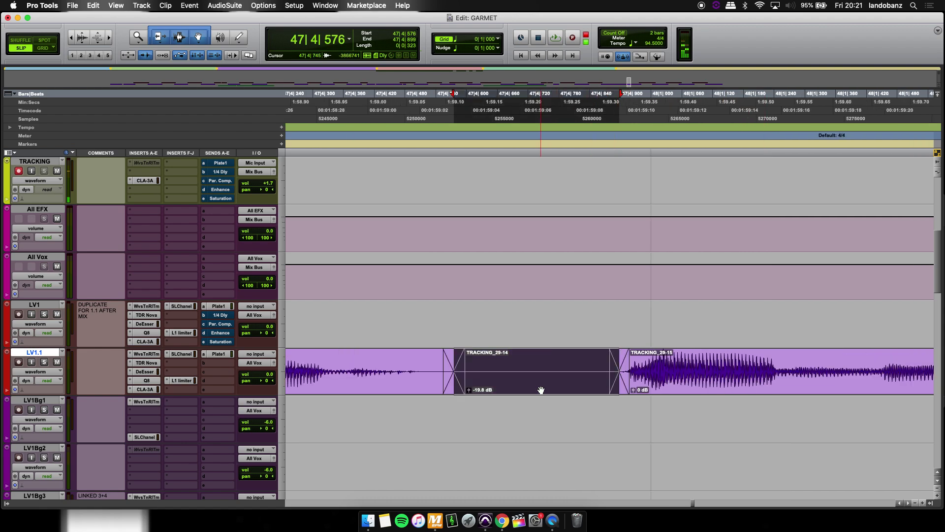
pyautogui.press('r')
pyautogui.press('r')
pyautogui.press('r')
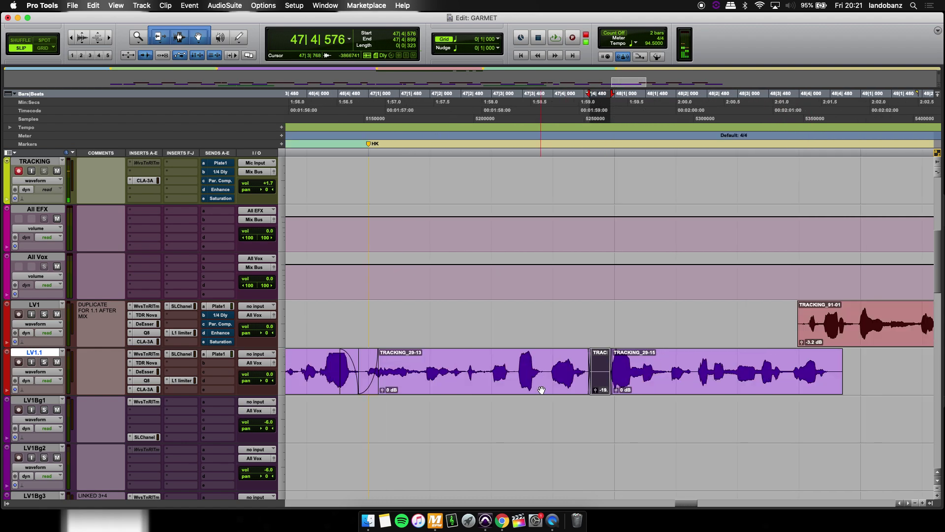
pyautogui.press('Delete')
# Examine the fades and gaps between the LV1 and LV1.1 clips around the first verse and across the arrangement.
pyautogui.press('super+bracketleft')
pyautogui.press('super+bracketleft')
pyautogui.press('super+bracketleft')
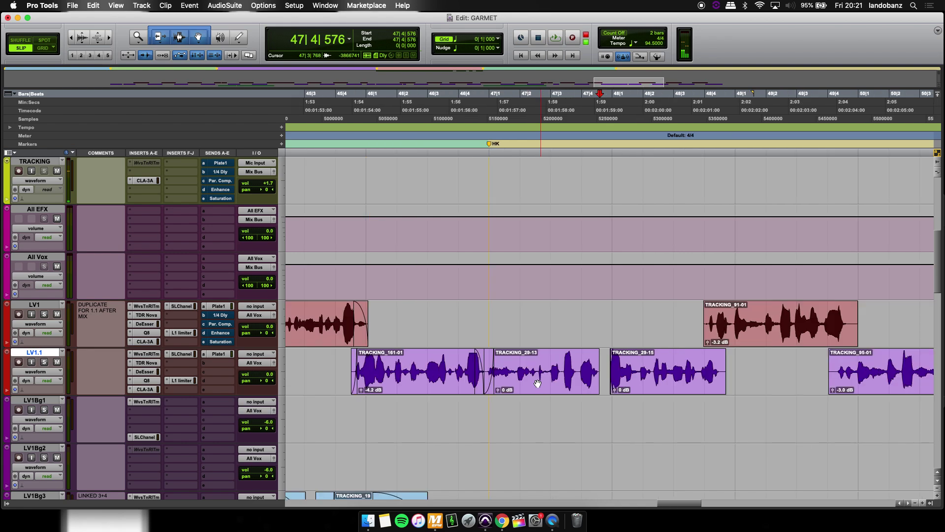
pyautogui.press('super+bracketleft')
pyautogui.press('super+bracketleft')
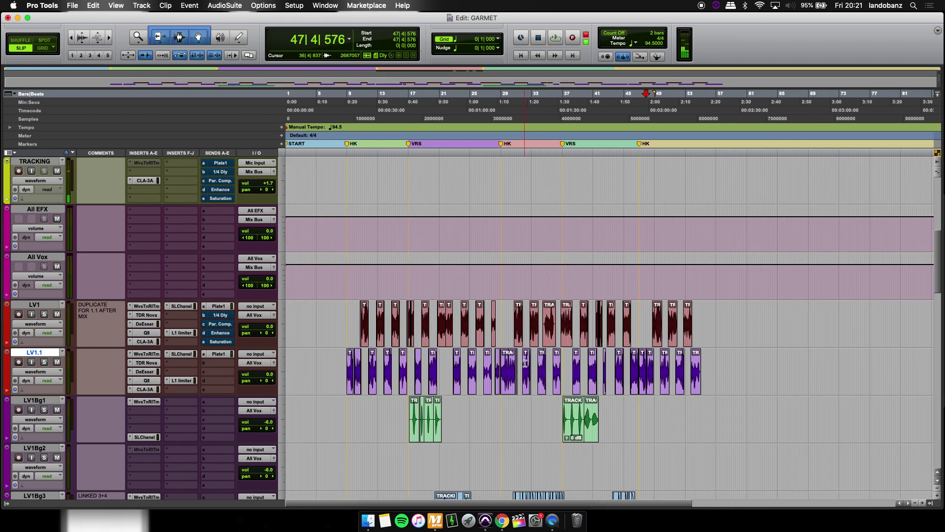
pyautogui.click(502, 320)
pyautogui.press('super+bracketright')
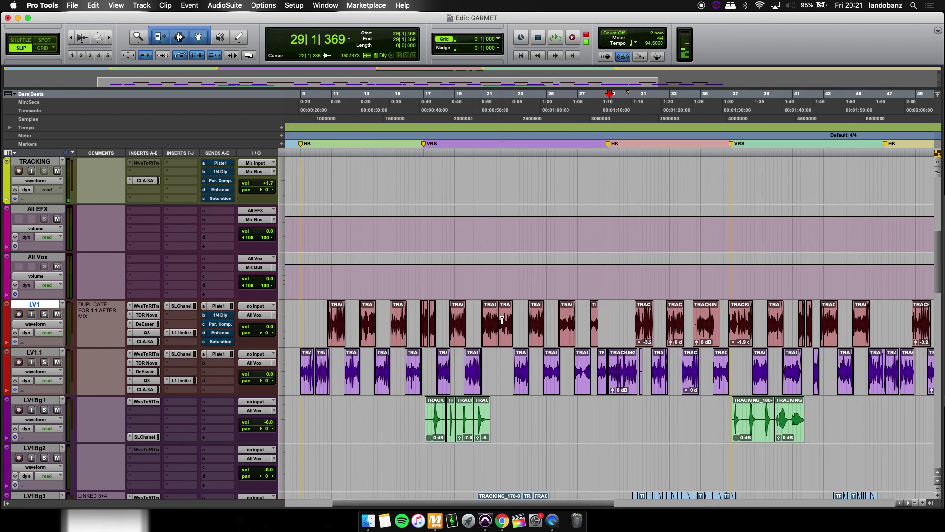
pyautogui.click(442, 312)
pyautogui.press('super+bracketright')
pyautogui.press('super+bracketright')
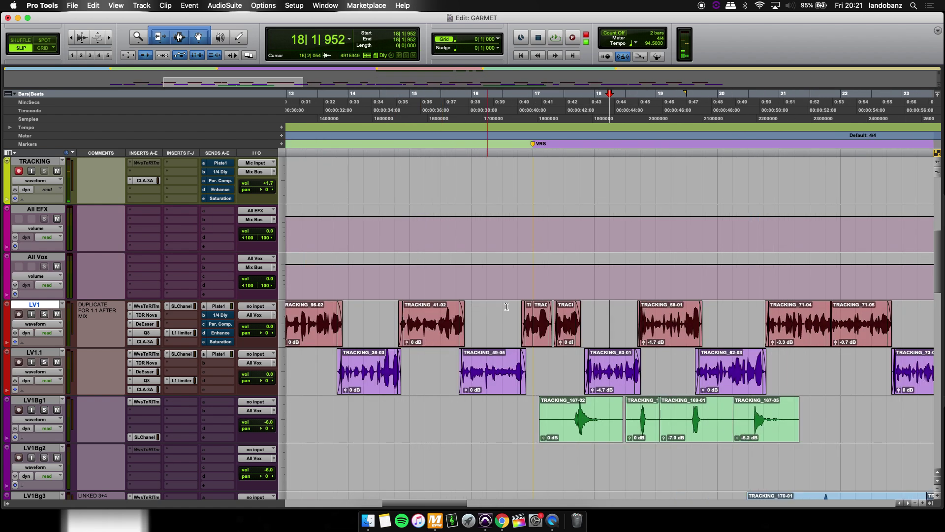
pyautogui.press('super+bracketright')
pyautogui.hscroll(2, 620, 314)
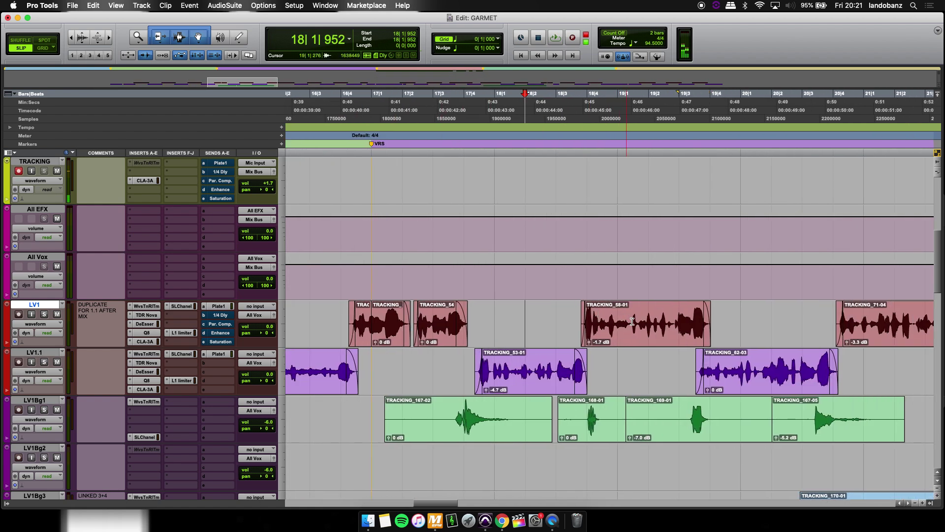
pyautogui.press('super+bracketleft')
pyautogui.hscroll(1, 618, 320)
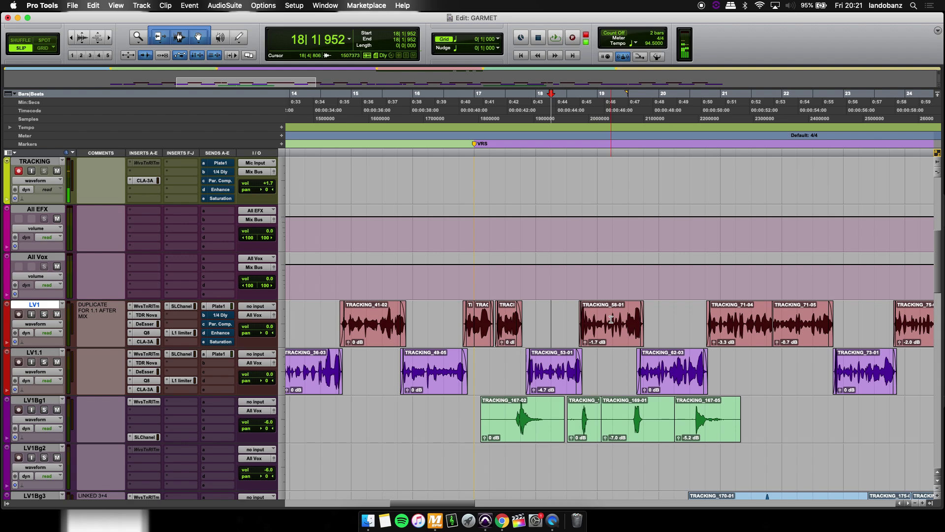
pyautogui.press('super+bracketleft')
pyautogui.hscroll(2, 636, 328)
pyautogui.hscroll(1, 636, 328)
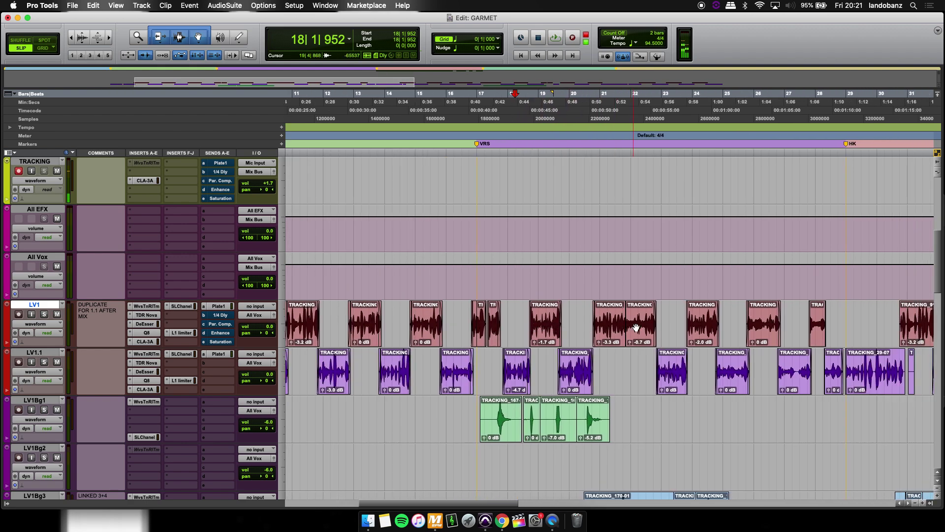
pyautogui.press('super+bracketleft')
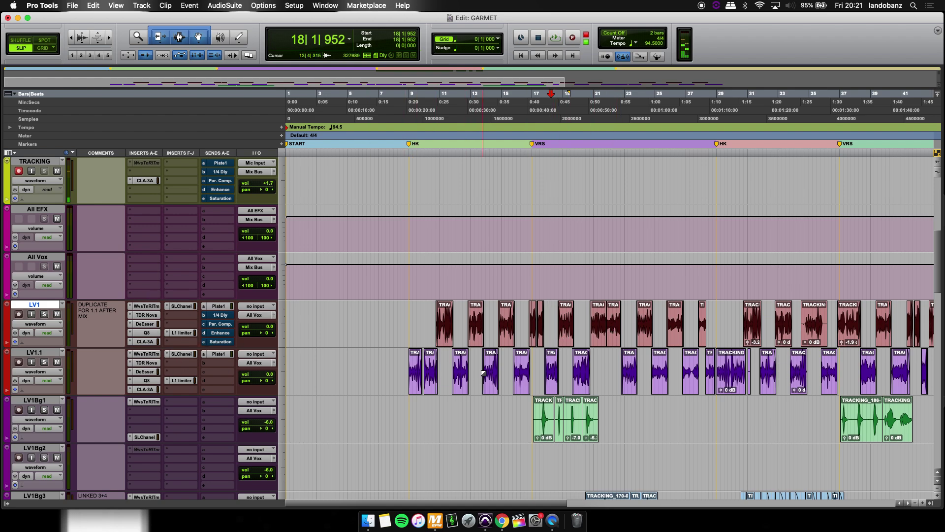
# Save the session and view the vocal clips over the whole song.
pyautogui.press('super+s')
pyautogui.press('r')
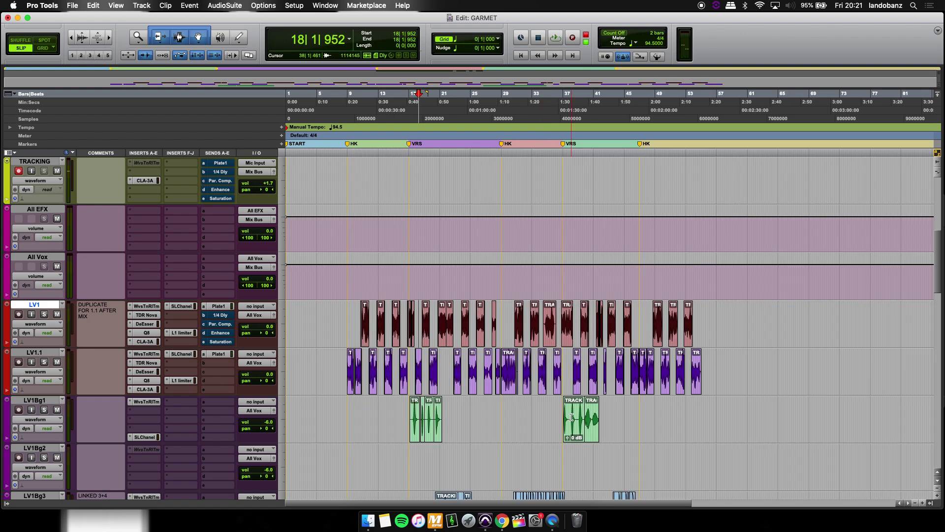
pyautogui.press('t')
pyautogui.hscroll(3, 574, 387)
pyautogui.press('r')
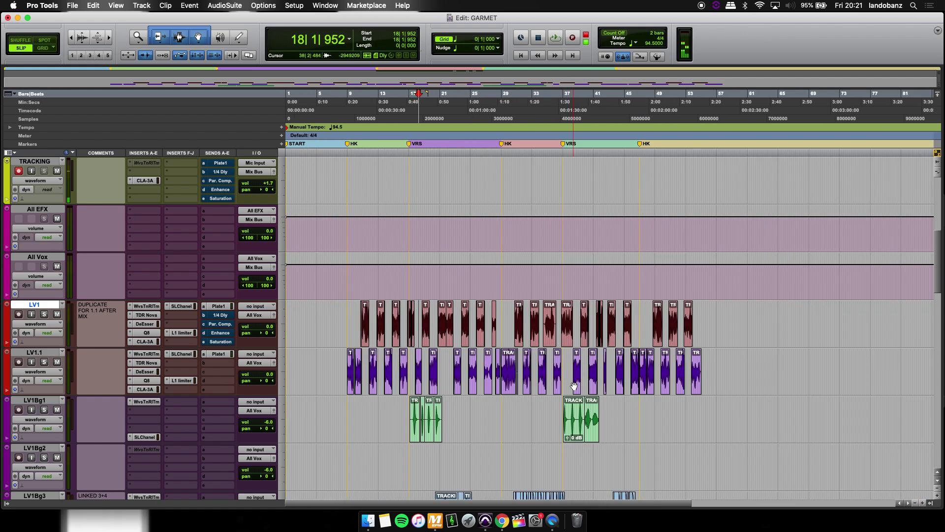